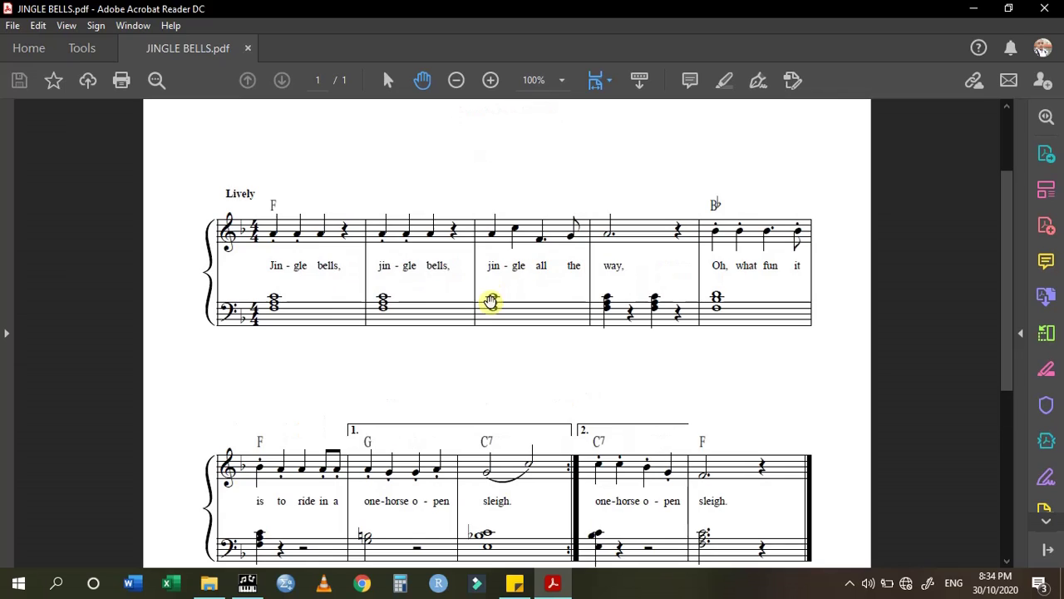
{"action": "scroll", "coordinate": [491, 302], "scroll_direction": "up", "scroll_amount": 2}
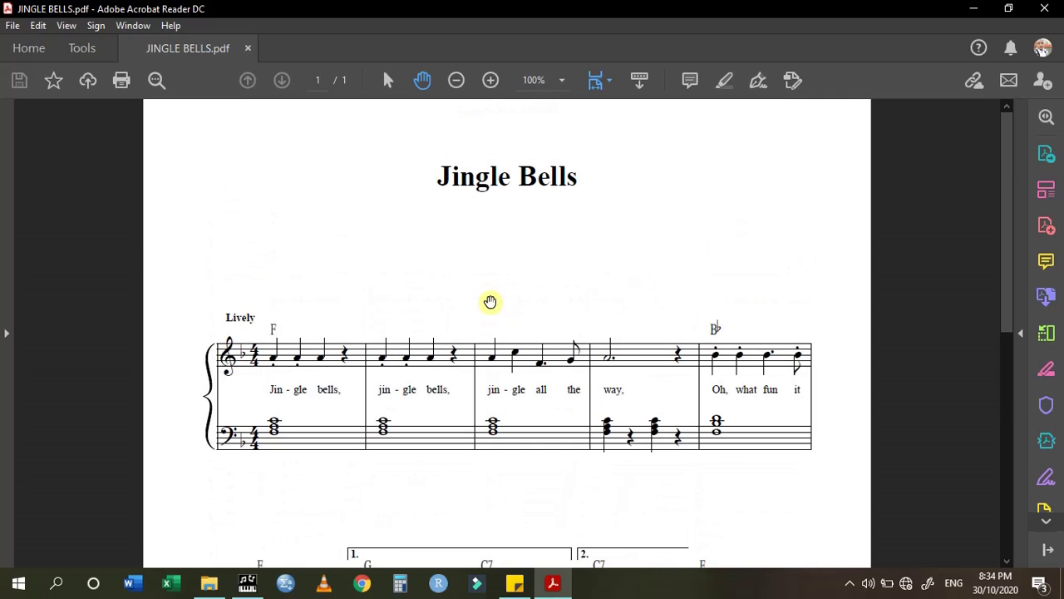
Scroll through the Jingle Bells score PDF, then restore Acrobat down to a smaller window.
{"action": "scroll", "coordinate": [491, 302], "scroll_direction": "down", "scroll_amount": 1}
{"action": "scroll", "coordinate": [487, 325], "scroll_direction": "down", "scroll_amount": 4}
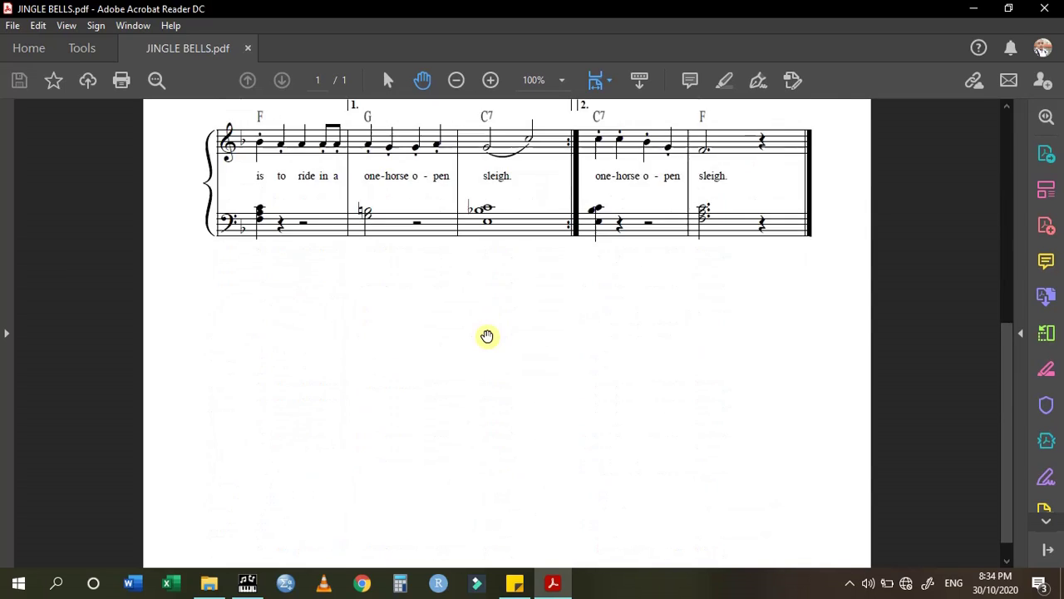
{"action": "scroll", "coordinate": [487, 337], "scroll_direction": "up", "scroll_amount": 2}
{"action": "scroll", "coordinate": [486, 336], "scroll_direction": "up", "scroll_amount": 4}
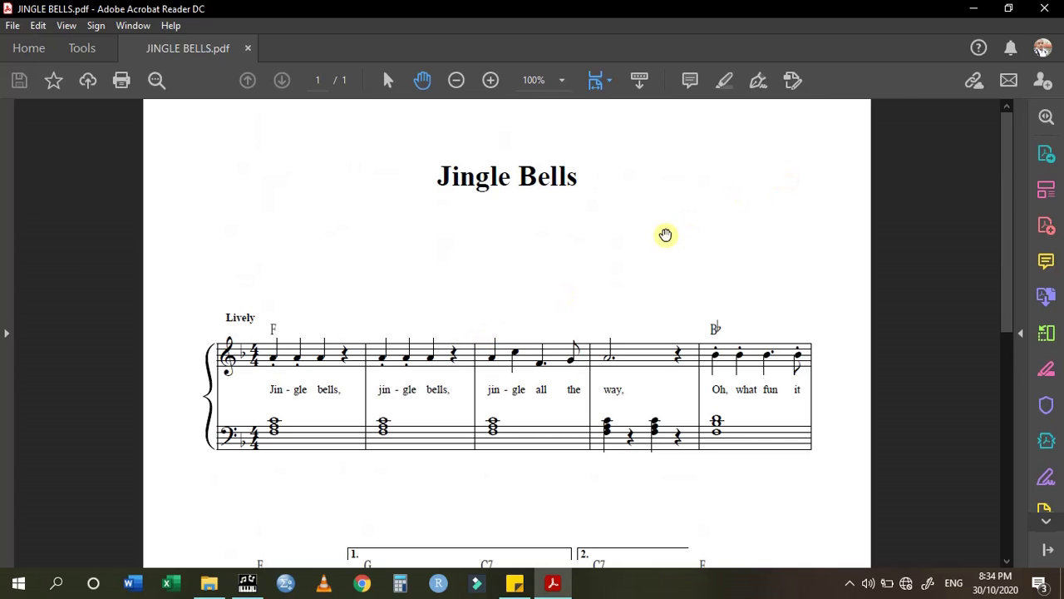
{"action": "left_click", "coordinate": [1008, 8]}
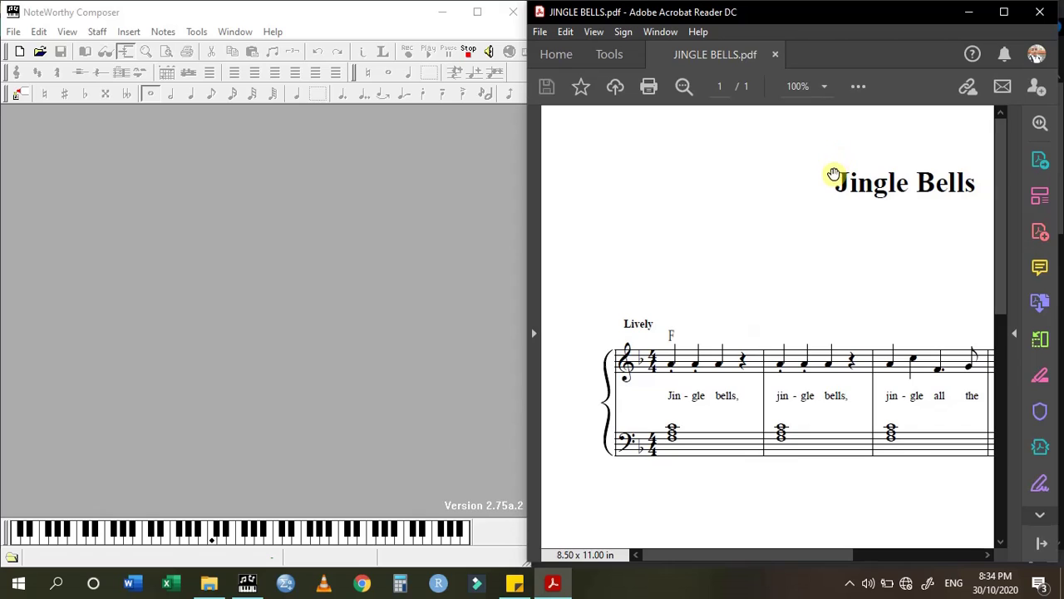
Shorten the Acrobat window beside NoteWorthy Composer and make the composer window active.
{"action": "left_click", "coordinate": [378, 15]}
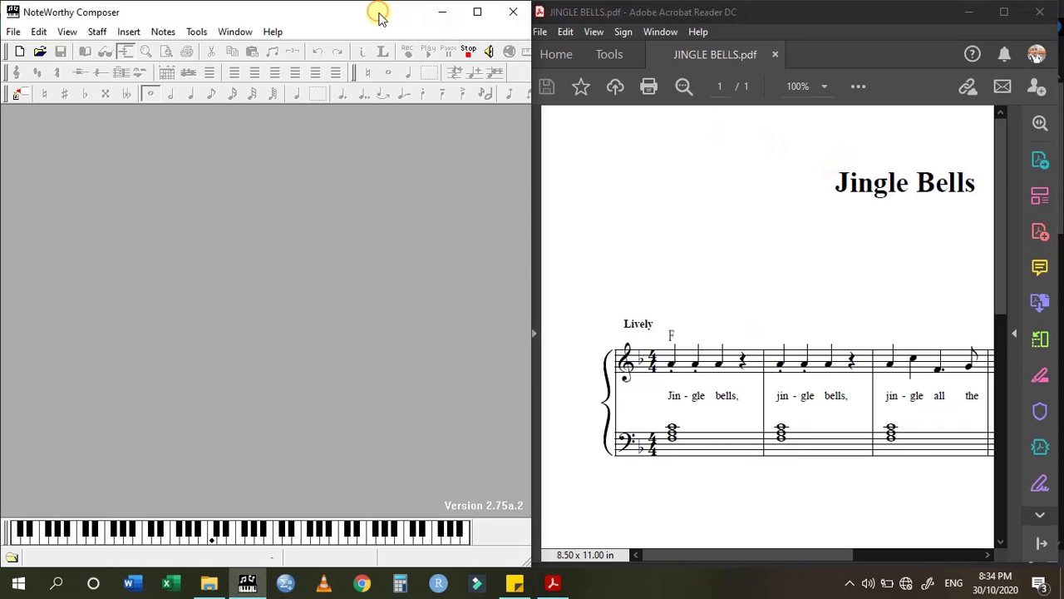
{"action": "left_click", "coordinate": [766, 10]}
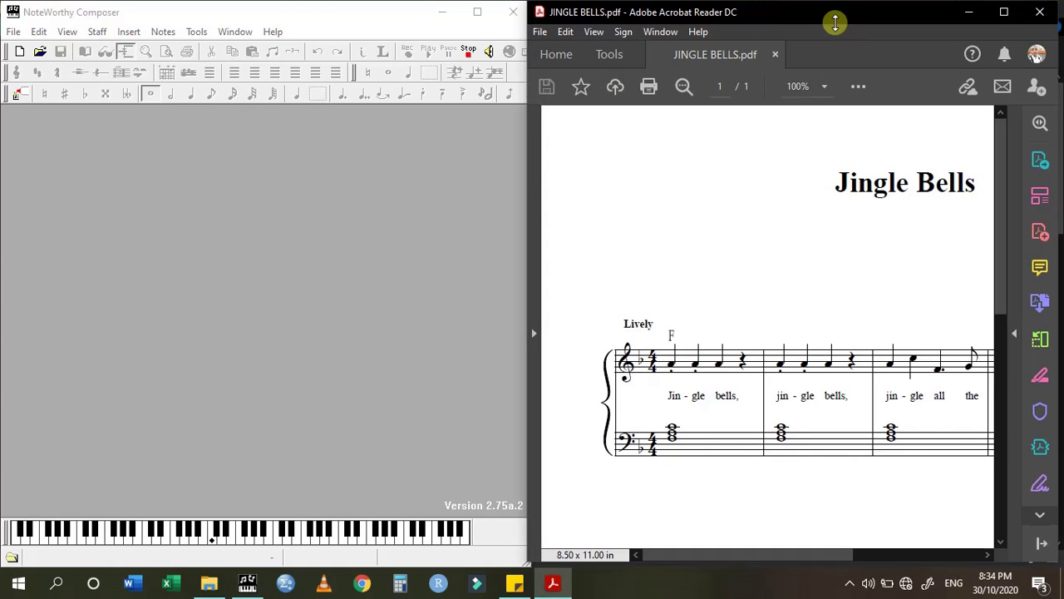
{"action": "left_click_drag", "start_coordinate": [790, 4], "coordinate": [1063, 142]}
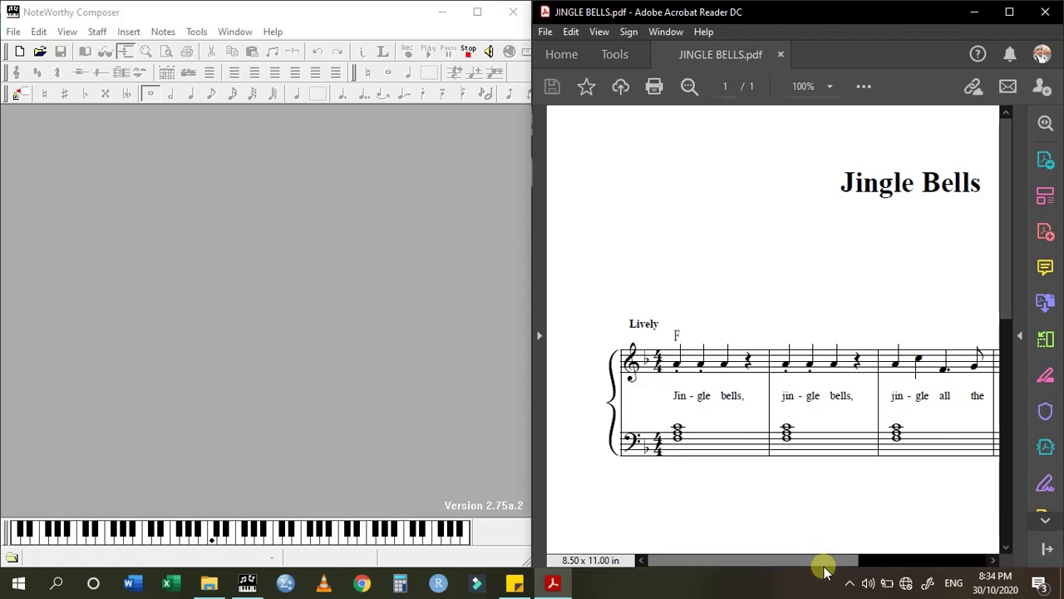
{"action": "mouse_move", "coordinate": [823, 570]}
{"action": "left_mouse_down"}
{"action": "mouse_move", "coordinate": [910, 563]}
{"action": "mouse_move", "coordinate": [836, 560]}
{"action": "left_mouse_up"}
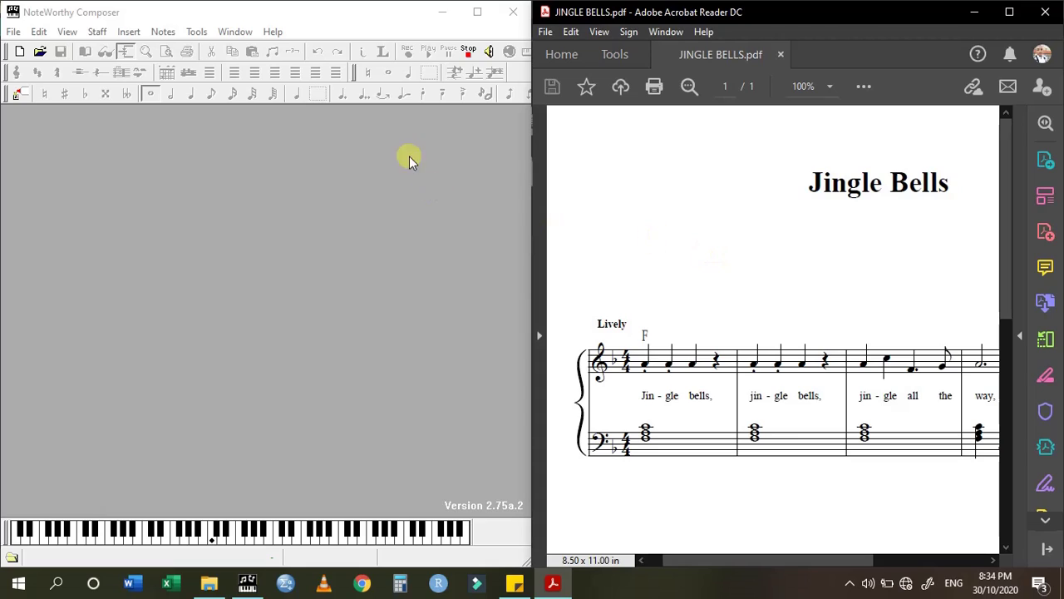
{"action": "left_click", "coordinate": [368, 18]}
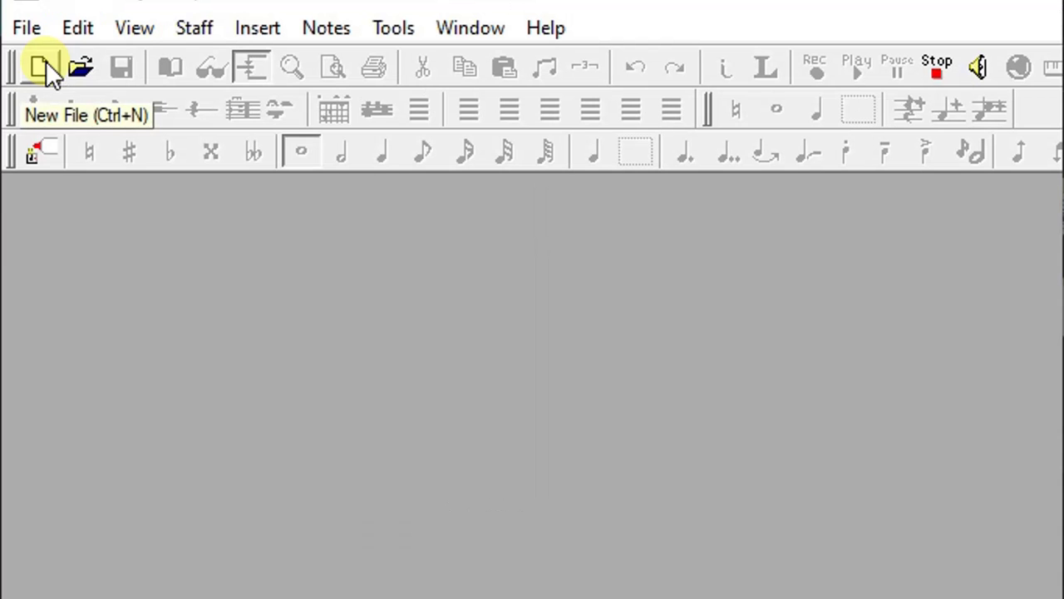
Create a blank score titled JINGLE BELLS and clear the author placeholder.
{"action": "left_click", "coordinate": [46, 62]}
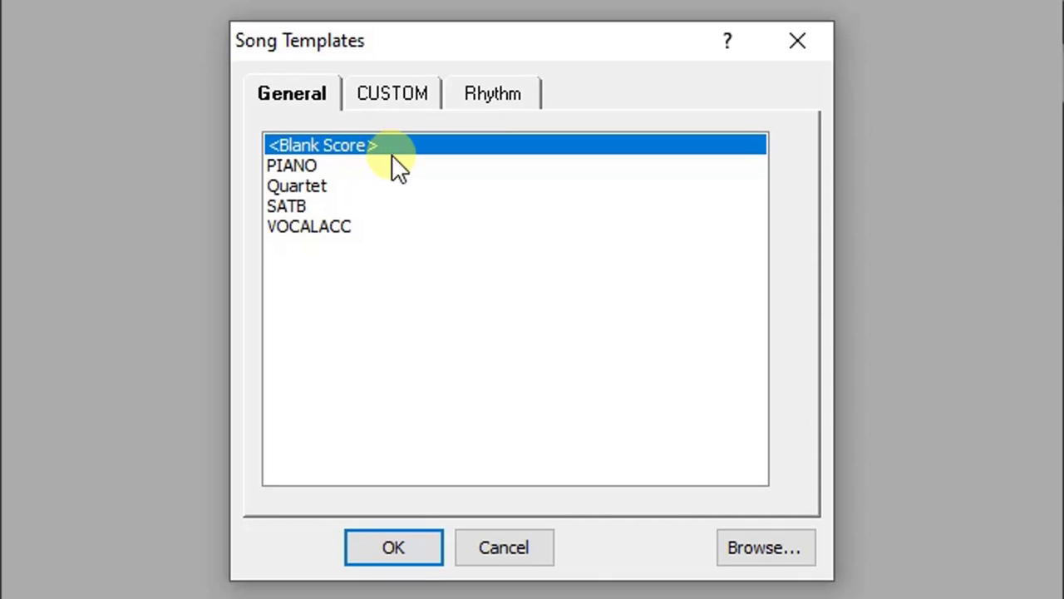
{"action": "left_click", "coordinate": [406, 555]}
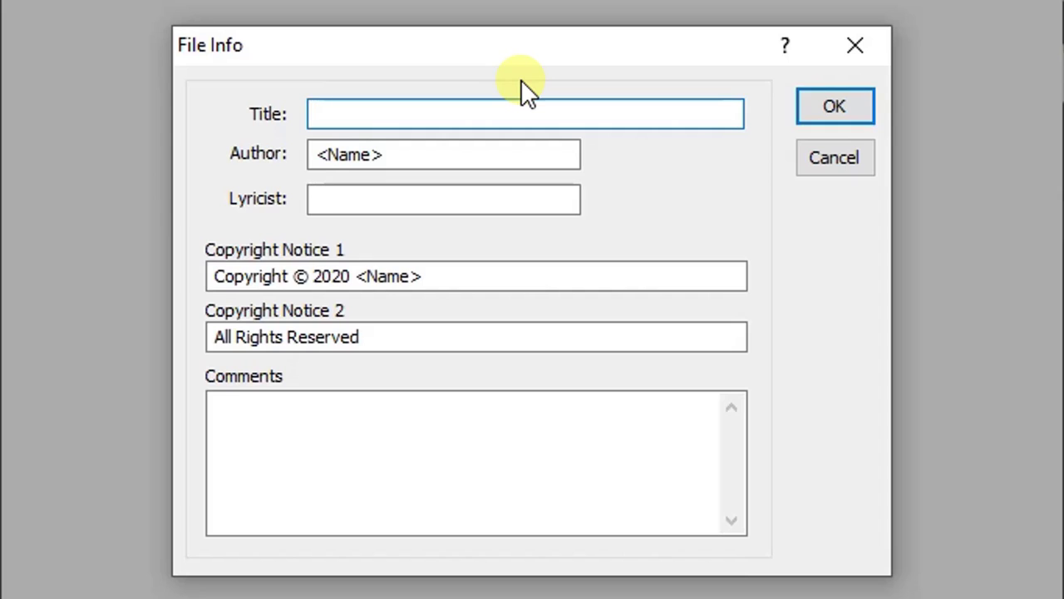
{"action": "type", "text": "JINGL"}
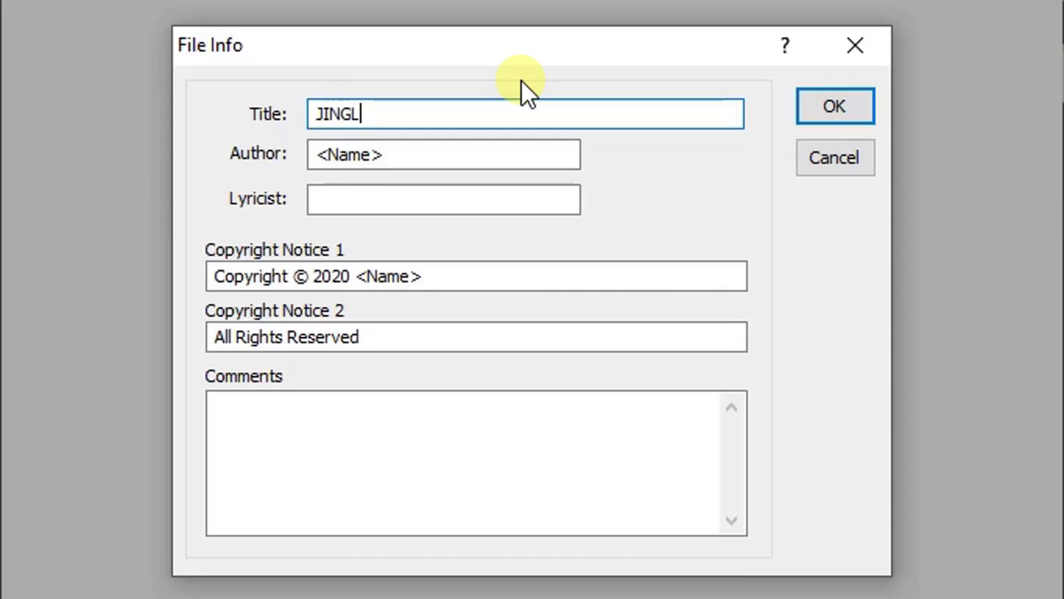
{"action": "type", "text": "E BELLS"}
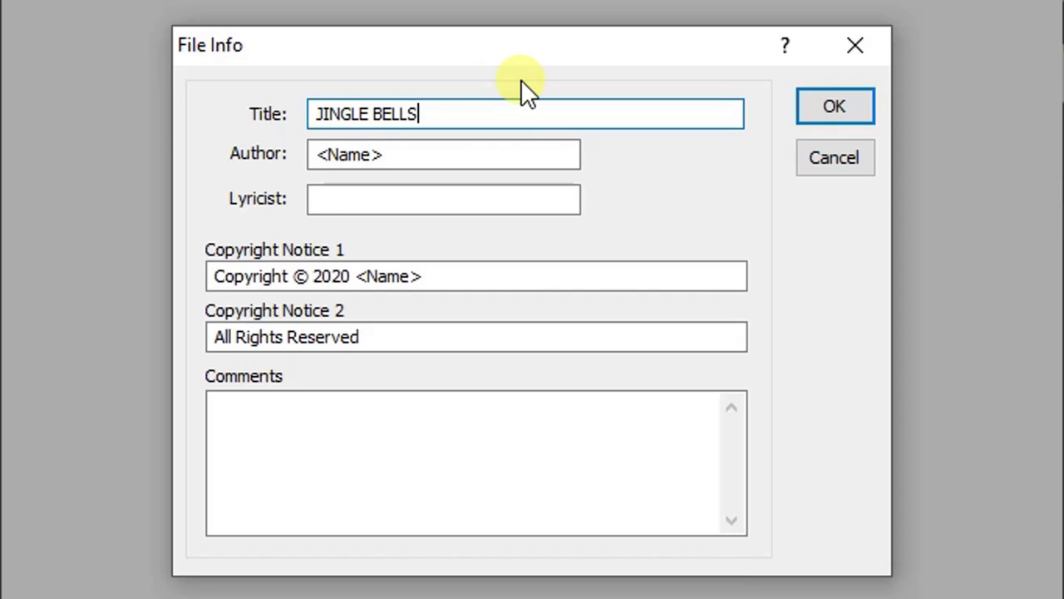
{"action": "key", "text": "Tab"}
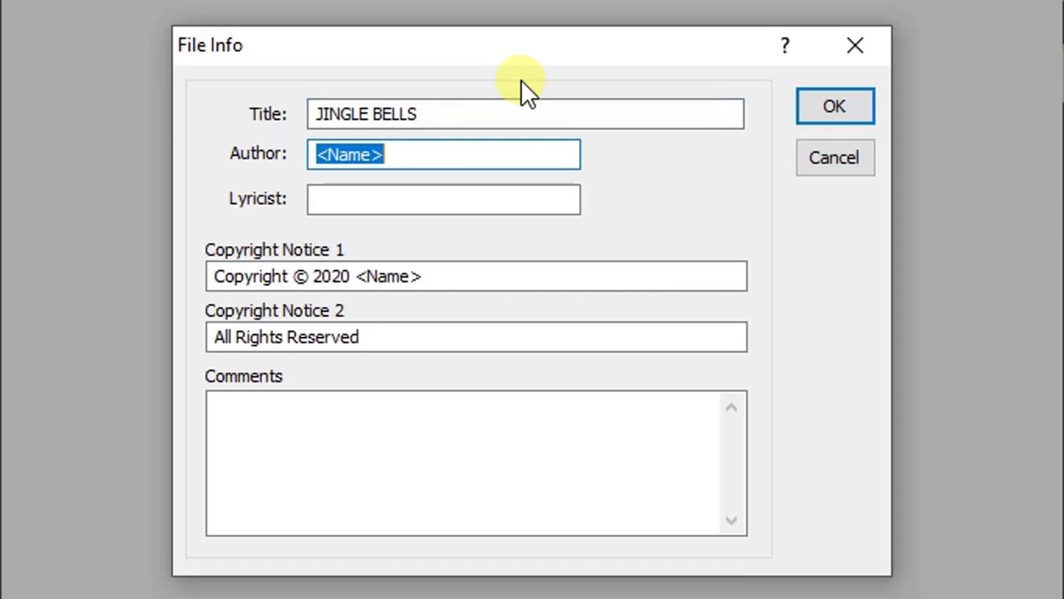
{"action": "key", "text": "BackSpace"}
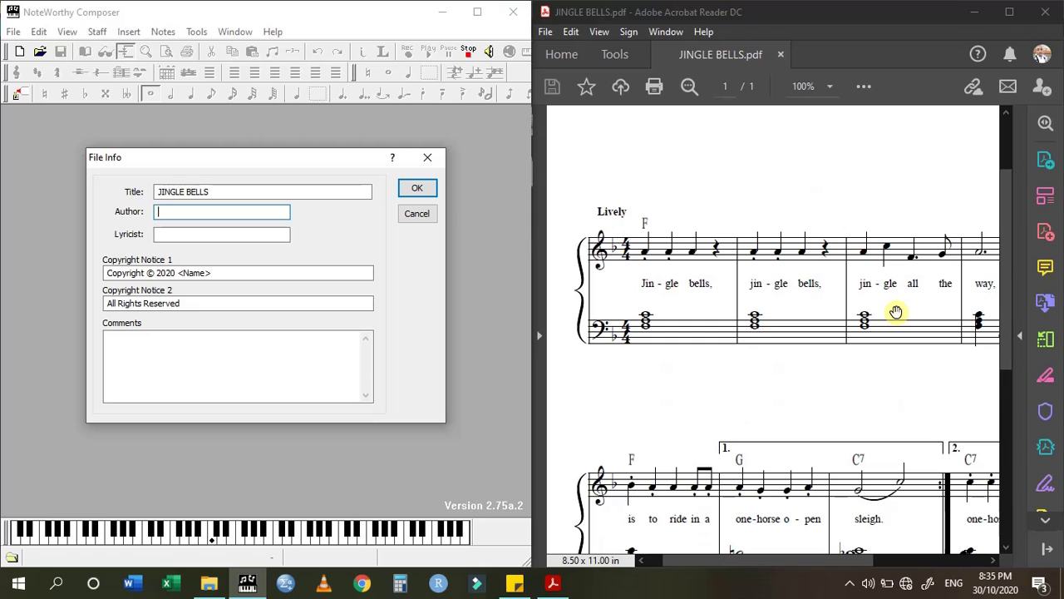
Remove the name from the copyright notice and confirm the file info.
{"action": "left_click", "coordinate": [823, 278]}
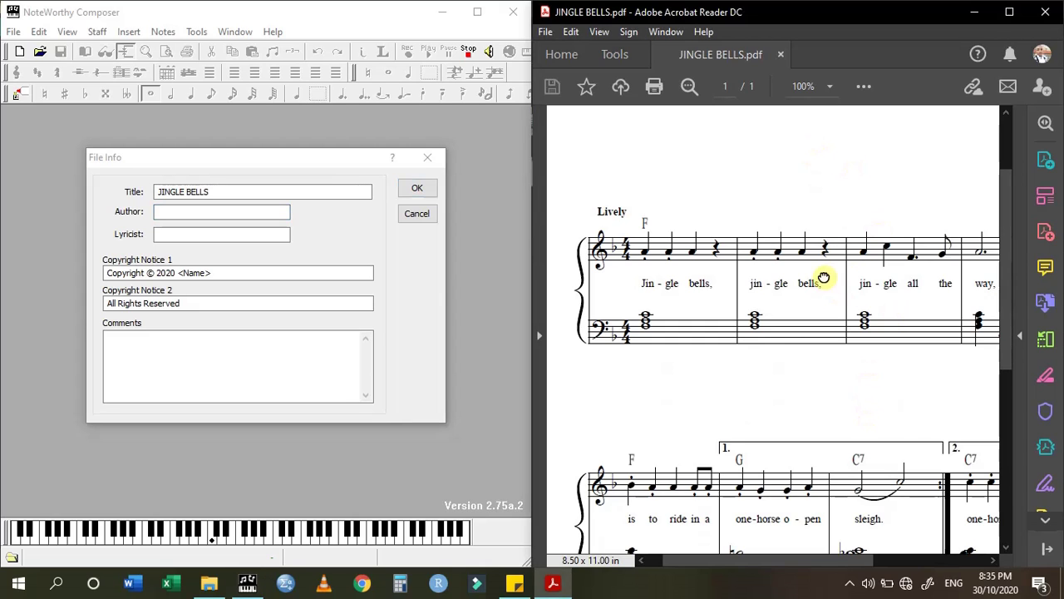
{"action": "scroll", "coordinate": [824, 277], "scroll_direction": "down", "scroll_amount": 3, "text": "ctrl"}
{"action": "scroll", "coordinate": [830, 278], "scroll_direction": "down", "scroll_amount": 1}
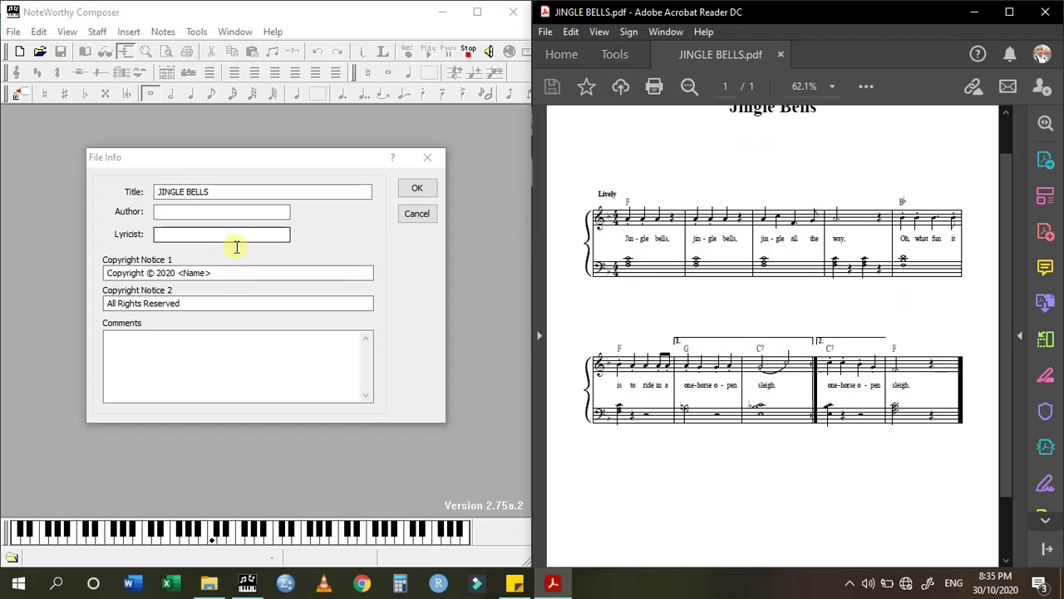
{"action": "left_click", "coordinate": [227, 270]}
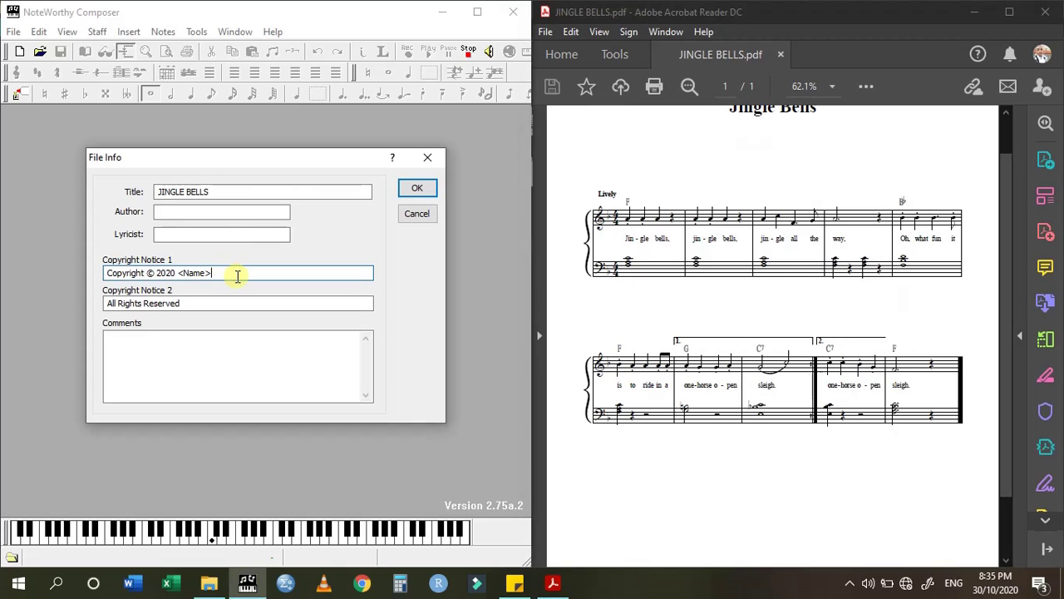
{"action": "key", "text": "BackSpace"}
{"action": "key", "text": "BackSpace"}
{"action": "key", "text": "BackSpace"}
{"action": "left_click", "coordinate": [414, 190]}
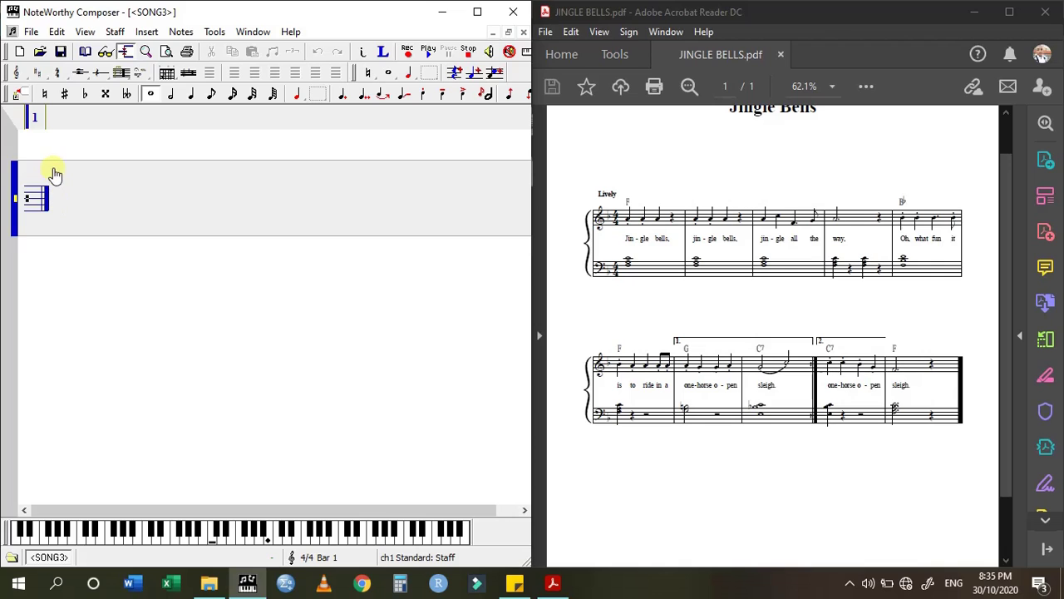
Add a treble clef to the start of the empty staff.
{"action": "scroll", "coordinate": [716, 266], "scroll_direction": "up", "scroll_amount": 1}
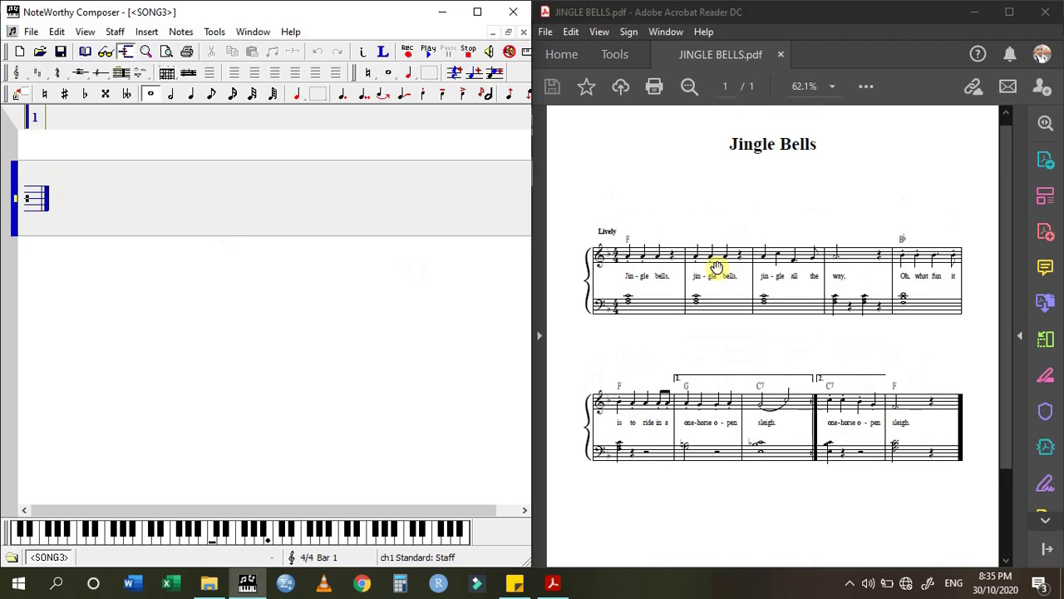
{"action": "scroll", "coordinate": [671, 289], "scroll_direction": "up", "scroll_amount": 1}
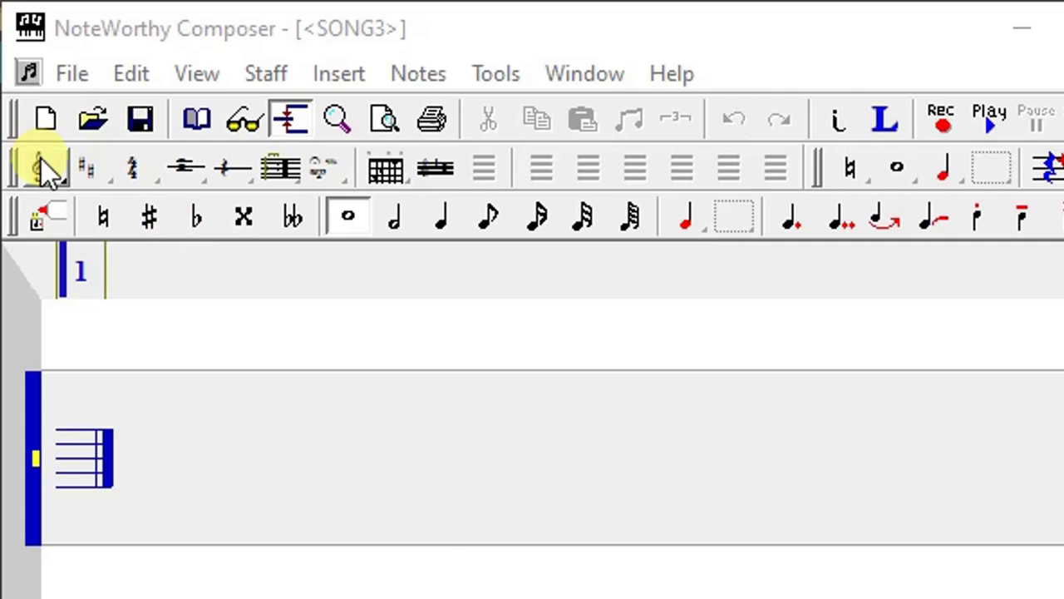
{"action": "left_click", "coordinate": [48, 166]}
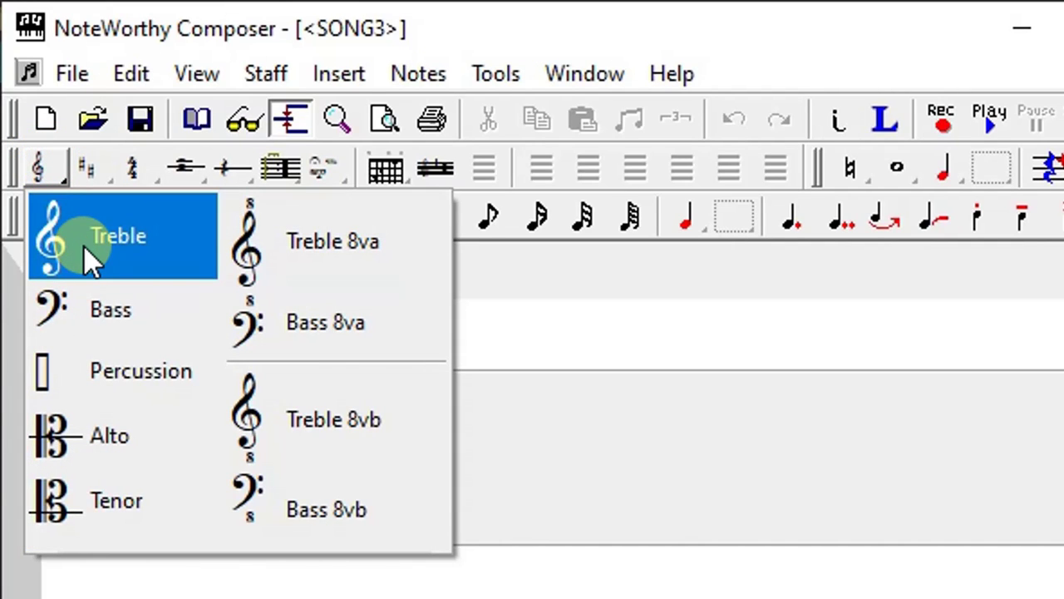
{"action": "left_click", "coordinate": [83, 245]}
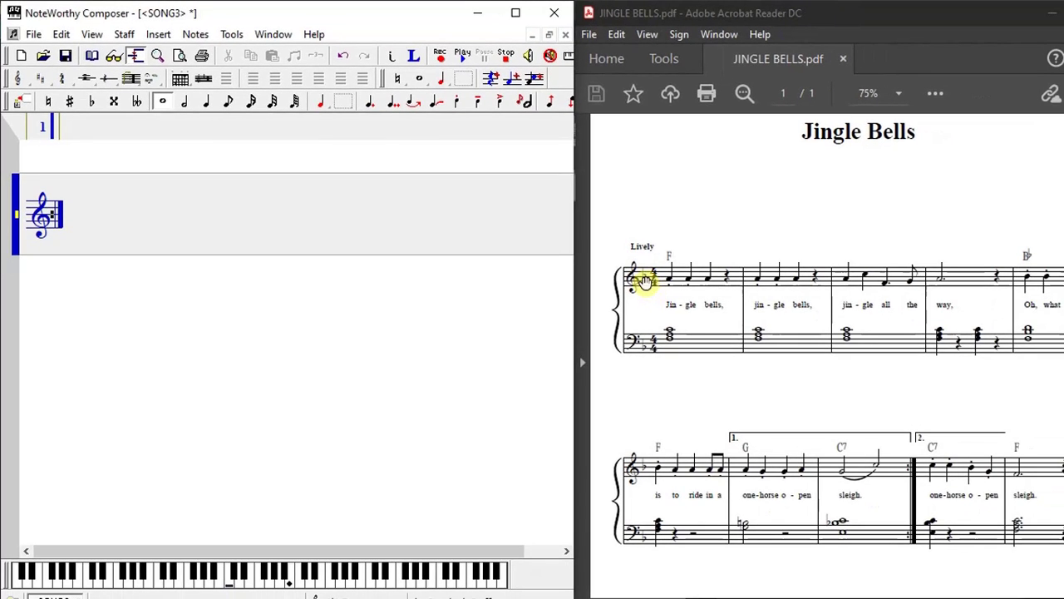
Zoom the Jingle Bells PDF to 150% to show its opening bars.
{"action": "scroll", "coordinate": [677, 297], "scroll_direction": "up", "scroll_amount": 1}
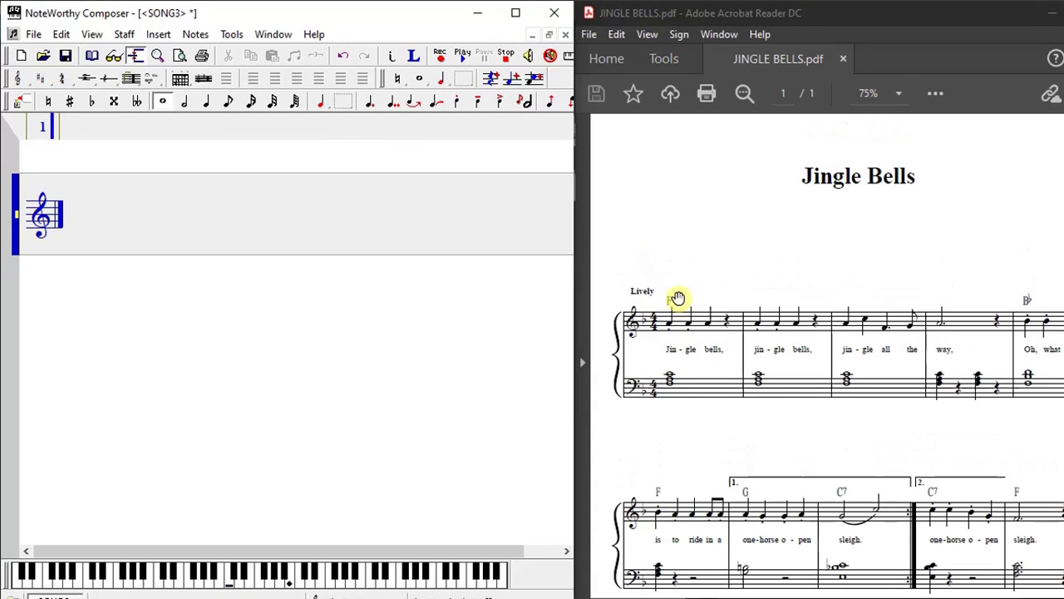
{"action": "left_click", "coordinate": [676, 349]}
{"action": "scroll", "coordinate": [676, 350], "scroll_direction": "up", "scroll_amount": 2}
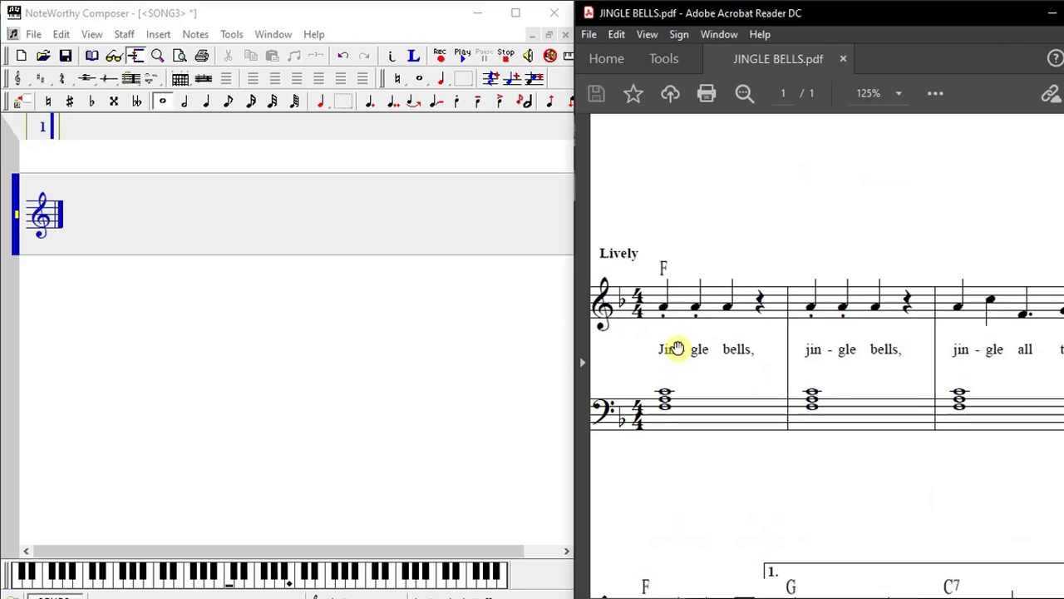
{"action": "scroll", "coordinate": [678, 349], "scroll_direction": "up", "scroll_amount": 1}
{"action": "scroll", "coordinate": [774, 479], "scroll_direction": "left", "scroll_amount": 1}
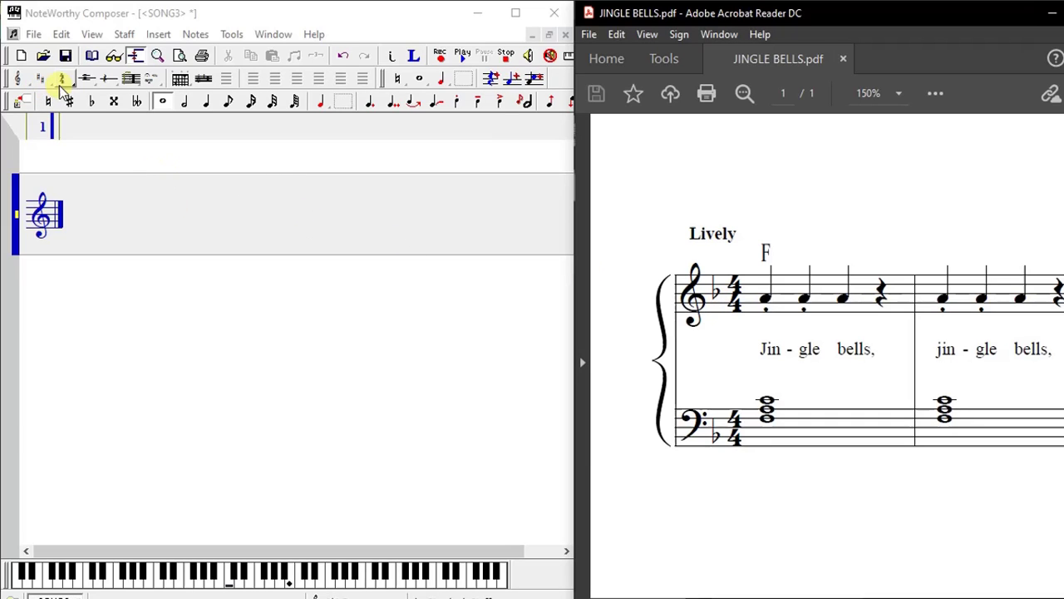
Add an F major key signature and a 4/4 time signature after the treble clef.
{"action": "left_click", "coordinate": [41, 76]}
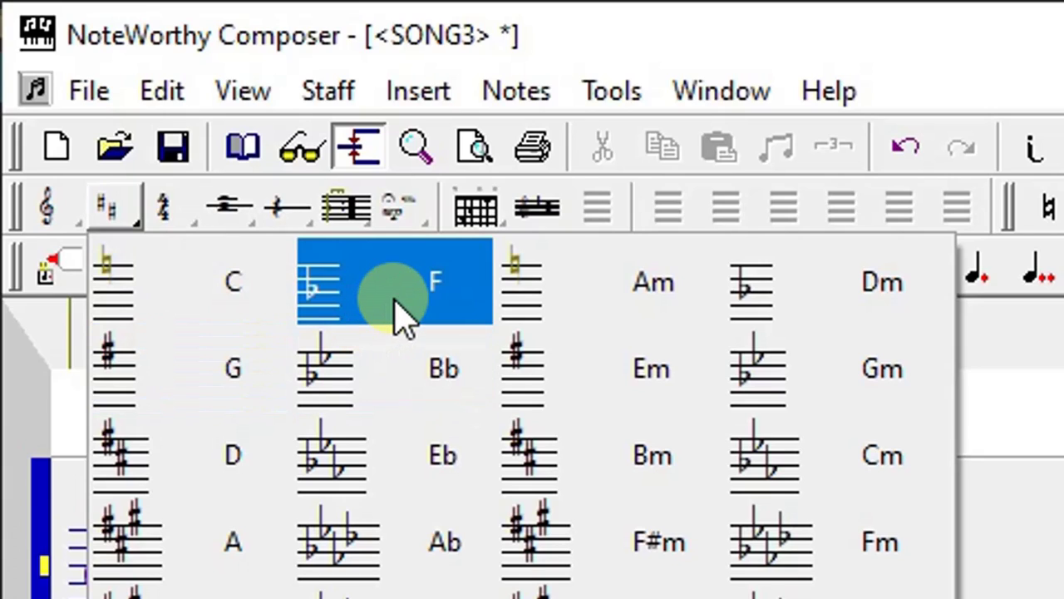
{"action": "mouse_move", "coordinate": [397, 312]}
{"action": "left_mouse_down"}
{"action": "mouse_move", "coordinate": [309, 301]}
{"action": "mouse_move", "coordinate": [357, 307]}
{"action": "left_mouse_up"}
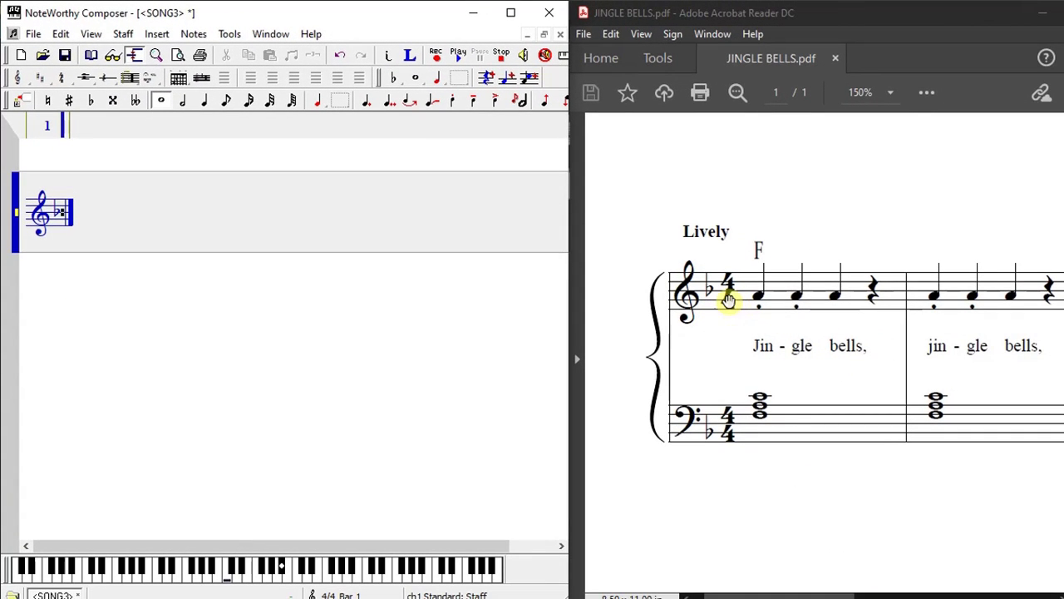
{"action": "left_click", "coordinate": [62, 77]}
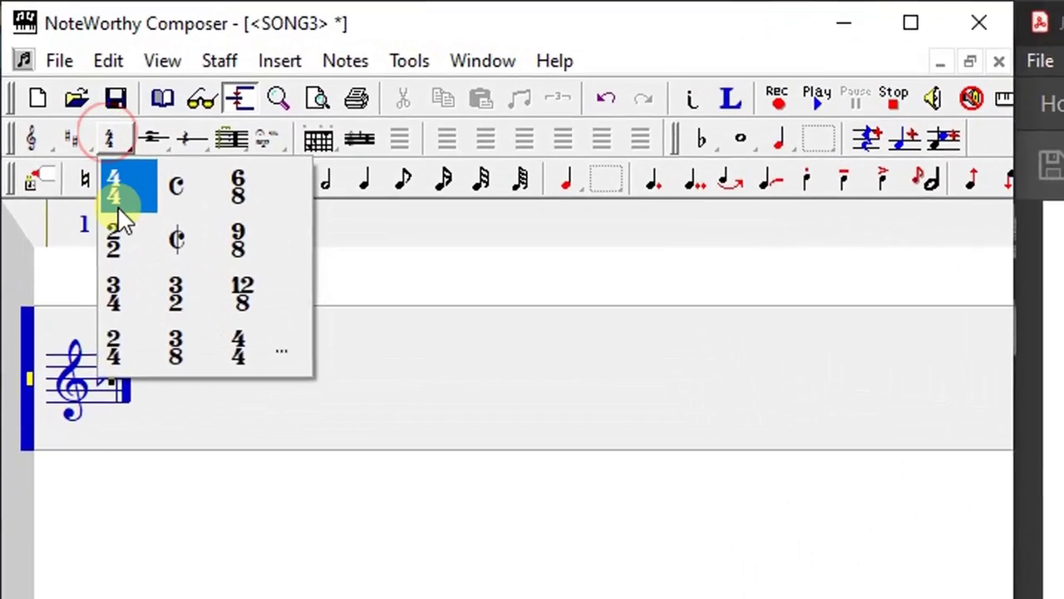
{"action": "left_click", "coordinate": [70, 116]}
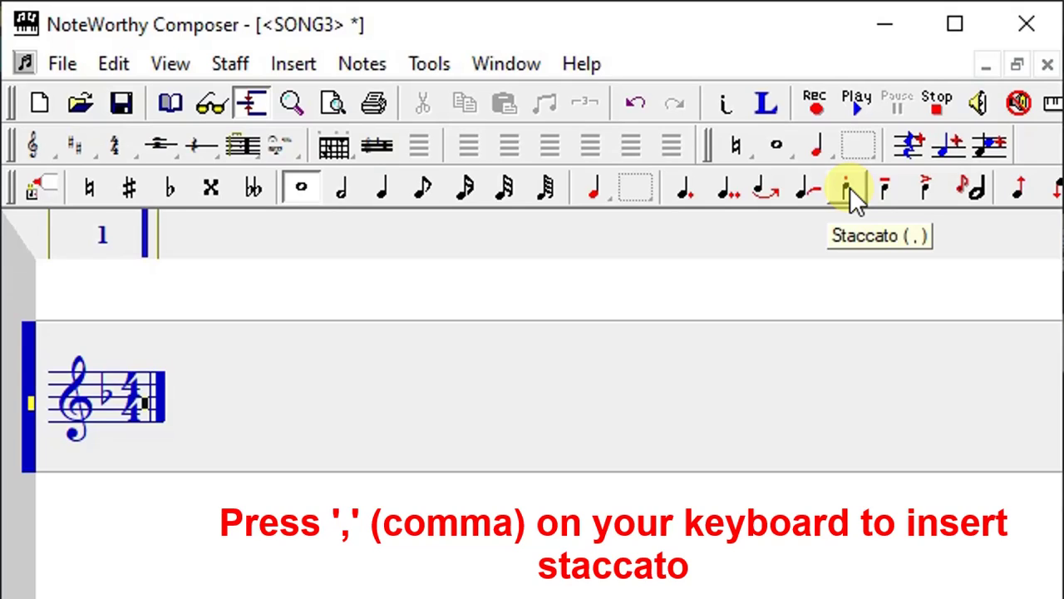
Enter three staccato quarter-note A's followed by a quarter rest in bar 1.
{"action": "left_click", "coordinate": [385, 192]}
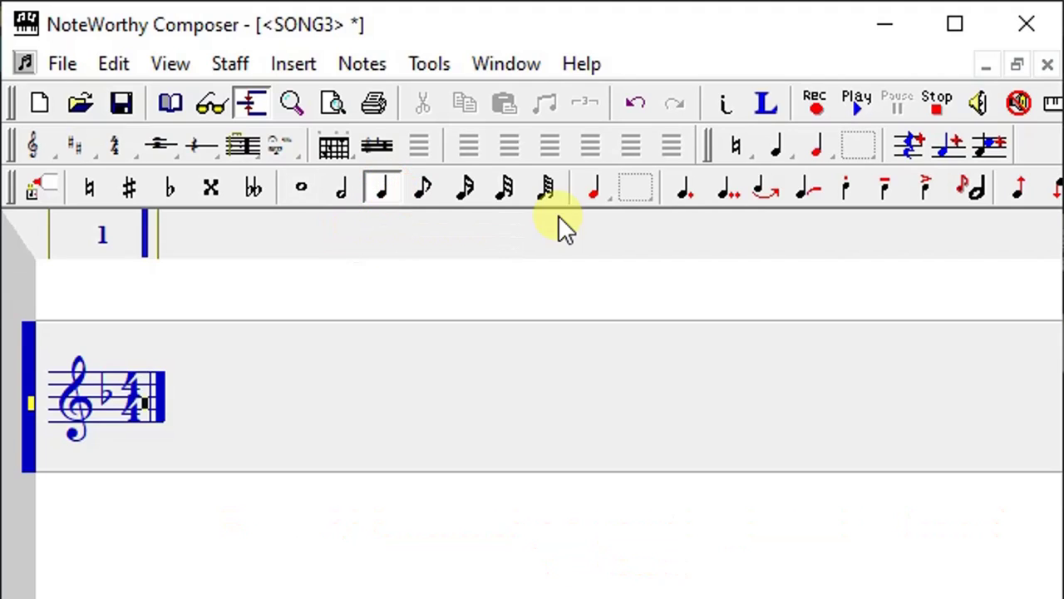
{"action": "left_click", "coordinate": [848, 190]}
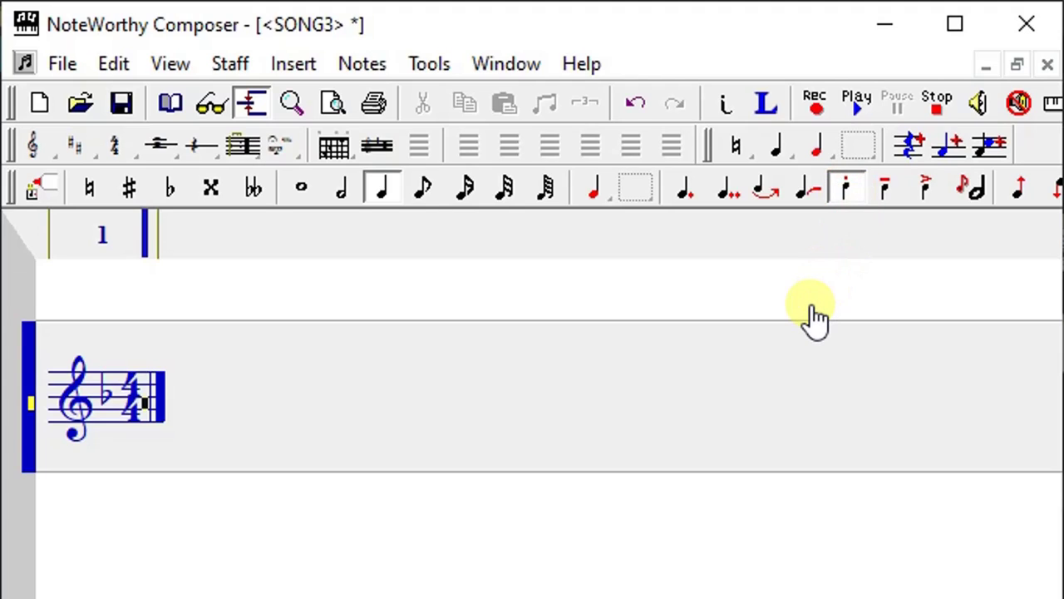
{"action": "key", "text": "Return"}
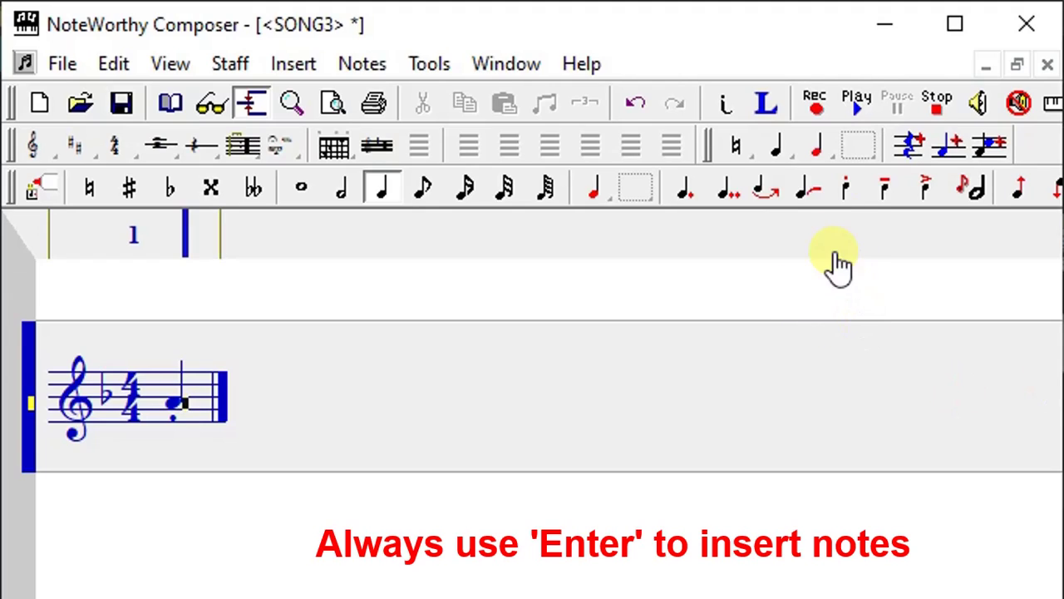
{"action": "left_click", "coordinate": [846, 191]}
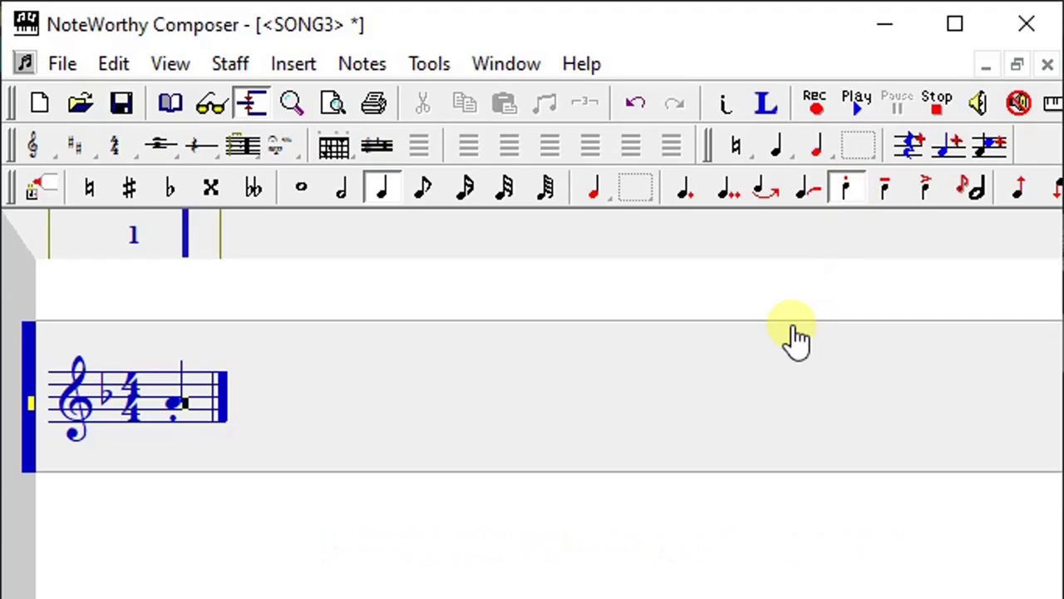
{"action": "left_click", "coordinate": [384, 205]}
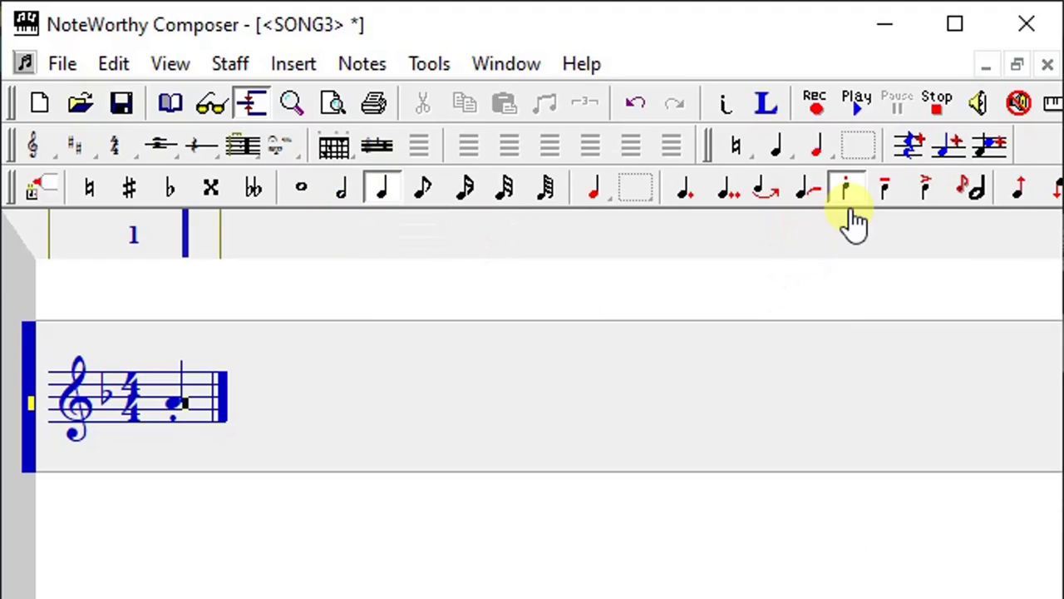
{"action": "key", "text": "Return"}
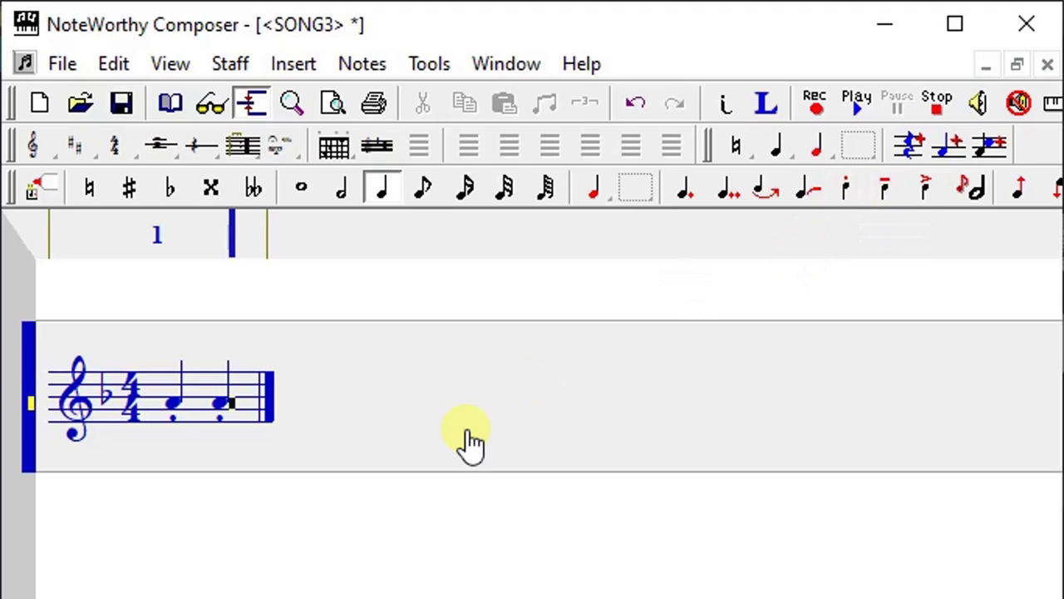
{"action": "key", "text": "Return"}
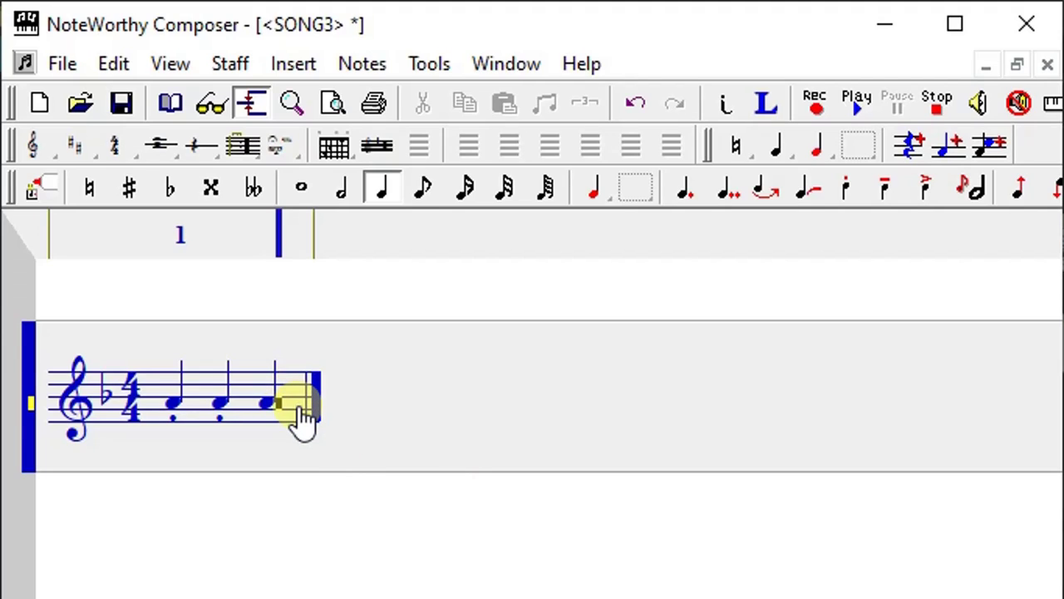
{"action": "key", "text": "space"}
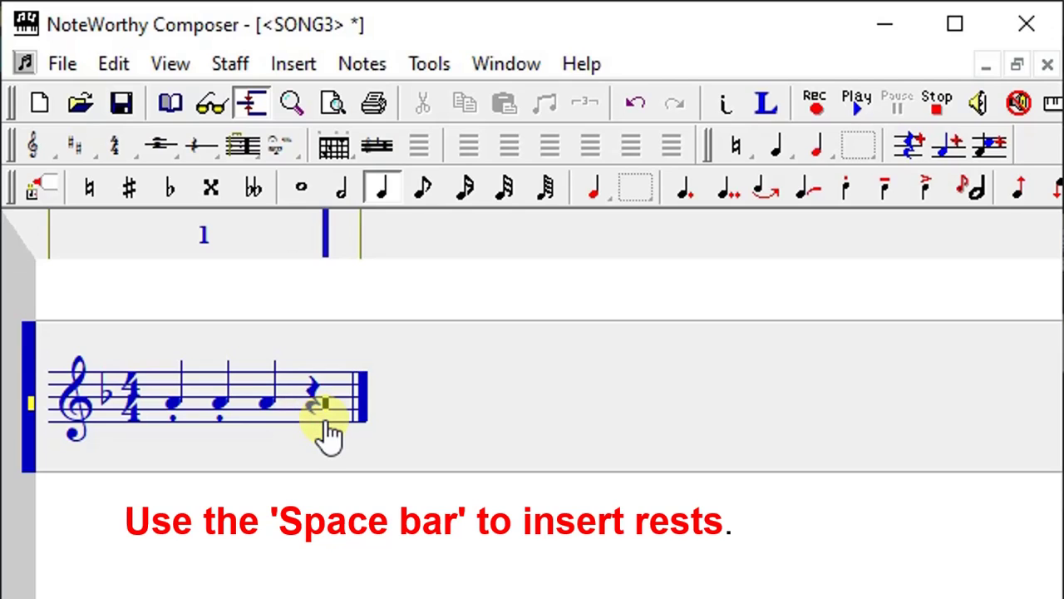
Insert a rest and end bar 1 with a bar line.
{"action": "right_click", "coordinate": [335, 406]}
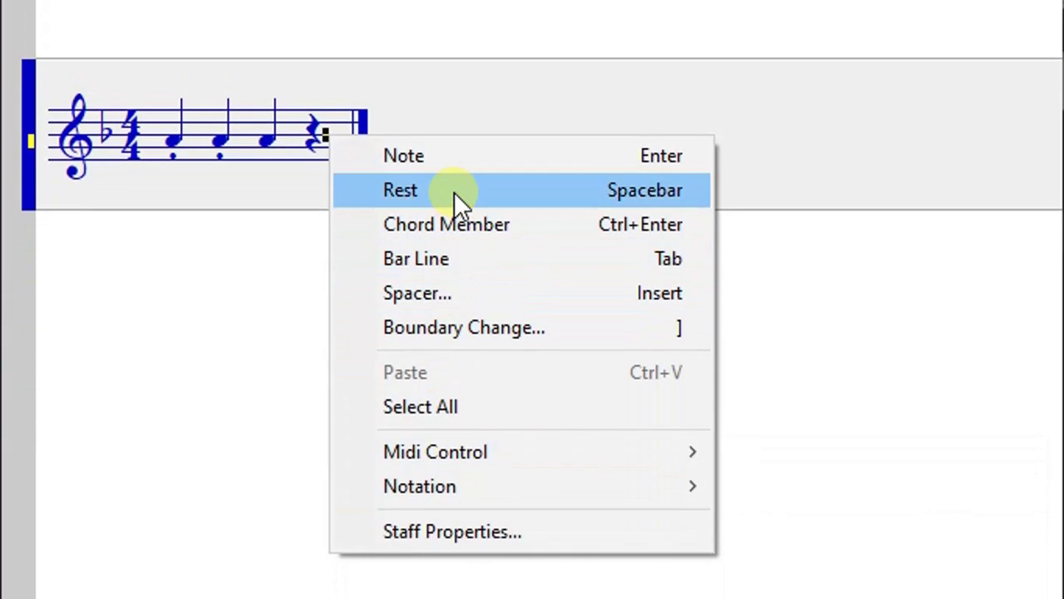
{"action": "left_click", "coordinate": [456, 450]}
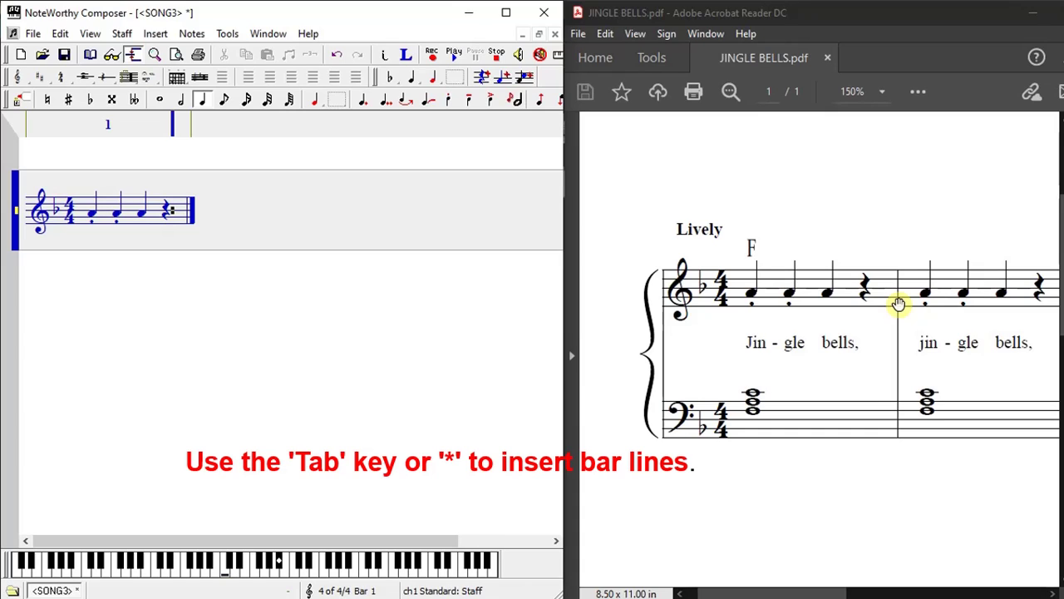
{"action": "key", "text": "Tab"}
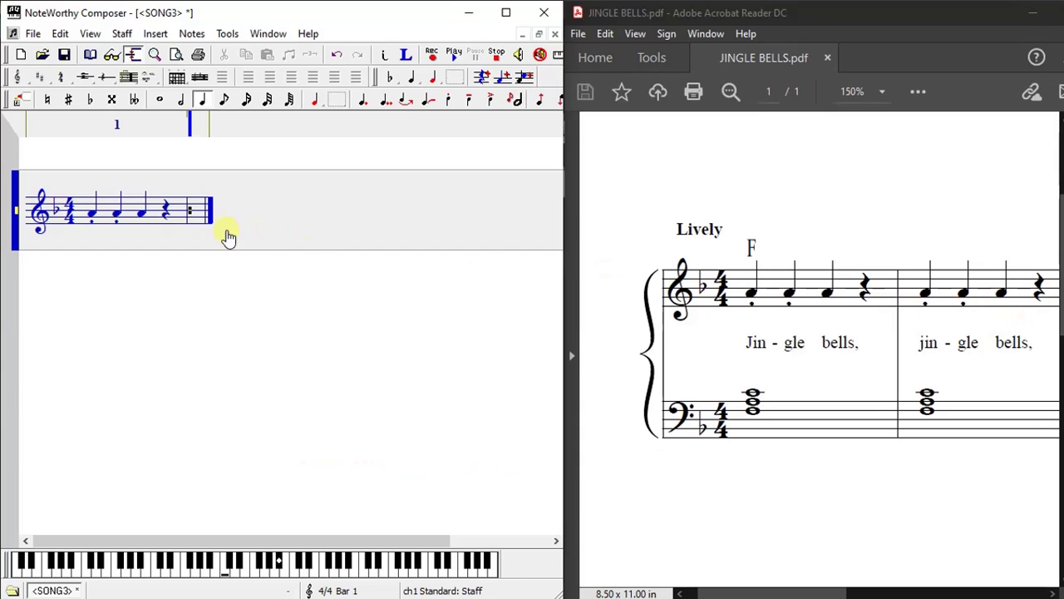
{"action": "left_click", "coordinate": [163, 225]}
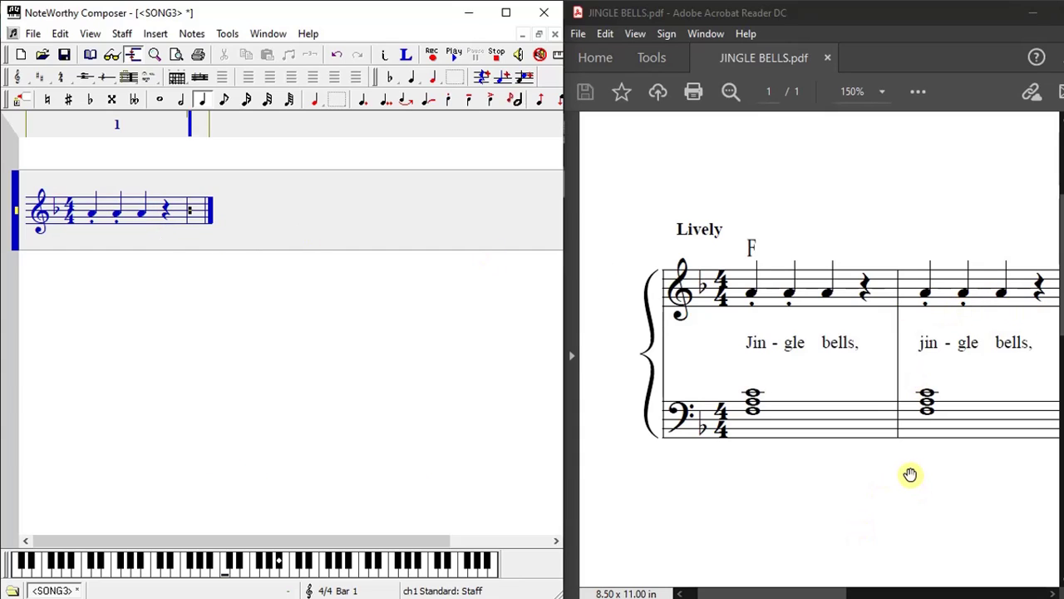
Copy bar 1's three staccato notes and rest.
{"action": "scroll", "coordinate": [911, 474], "scroll_direction": "down", "scroll_amount": 2}
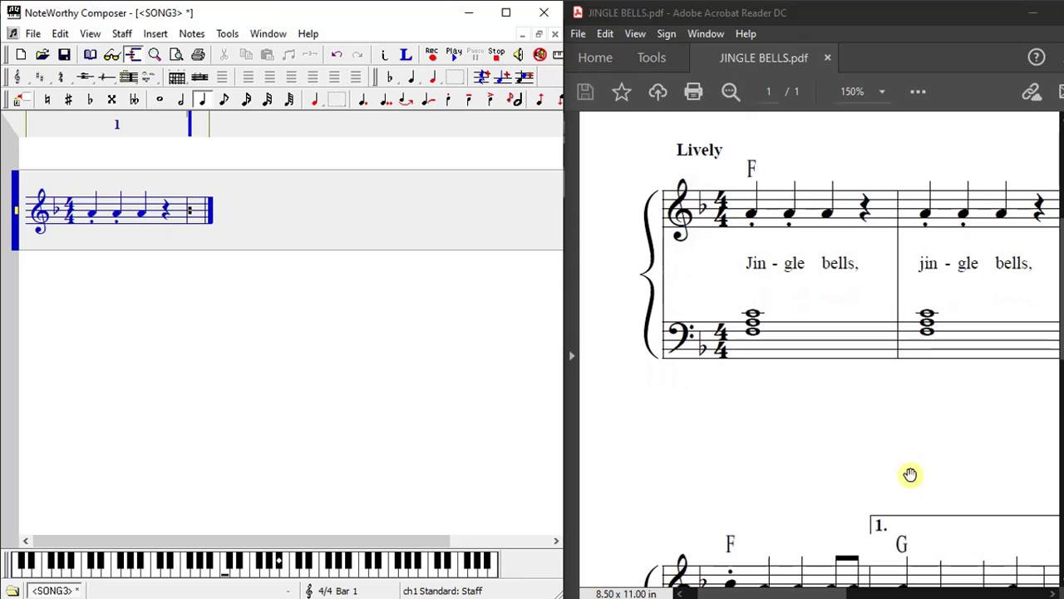
{"action": "left_click", "coordinate": [898, 356]}
{"action": "scroll", "coordinate": [897, 356], "scroll_direction": "down", "scroll_amount": 2}
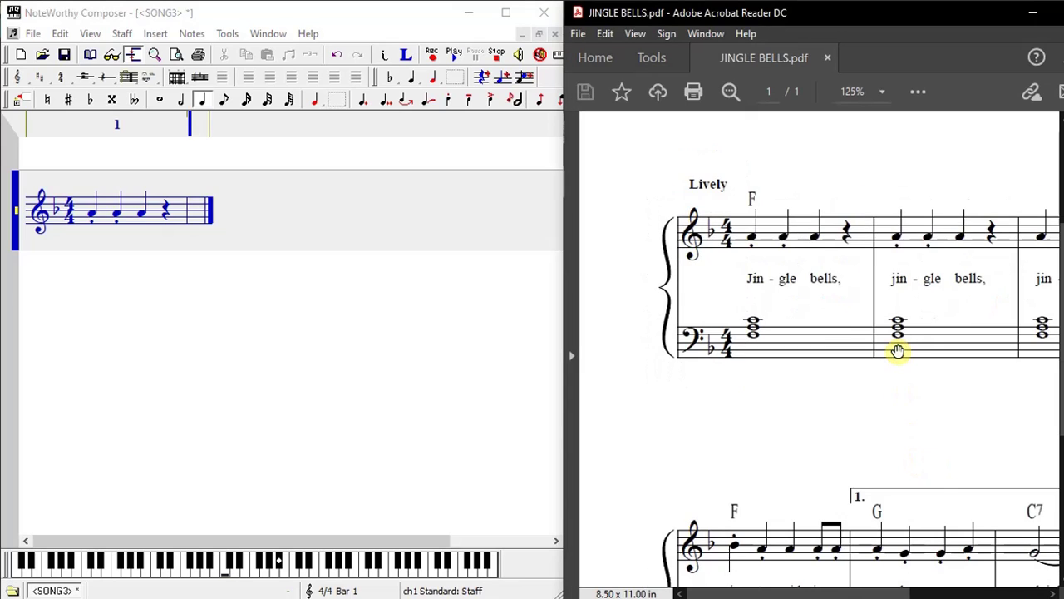
{"action": "left_click_drag", "start_coordinate": [177, 220], "coordinate": [85, 221]}
{"action": "right_click", "coordinate": [114, 211]}
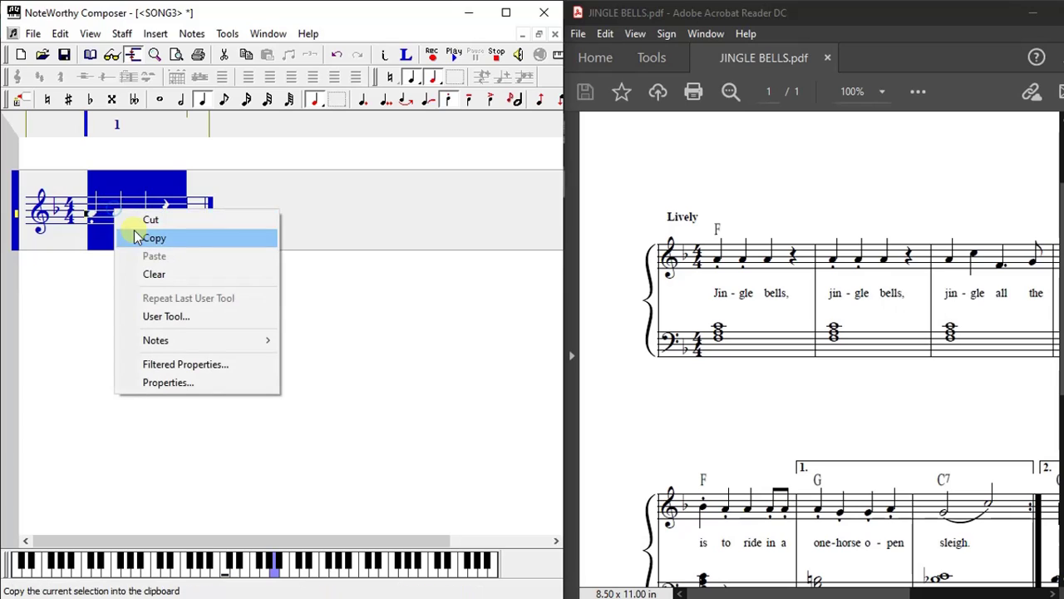
{"action": "left_click", "coordinate": [147, 240]}
Paste the copied bar at the staff end as bar 2 and close it with a bar line.
{"action": "left_click", "coordinate": [198, 212]}
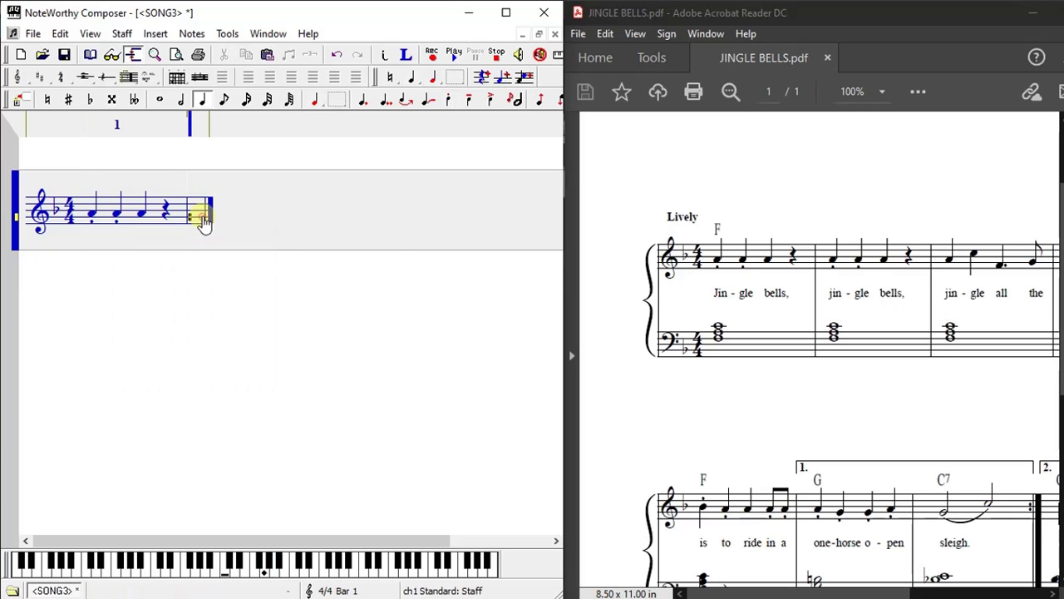
{"action": "right_click", "coordinate": [196, 216]}
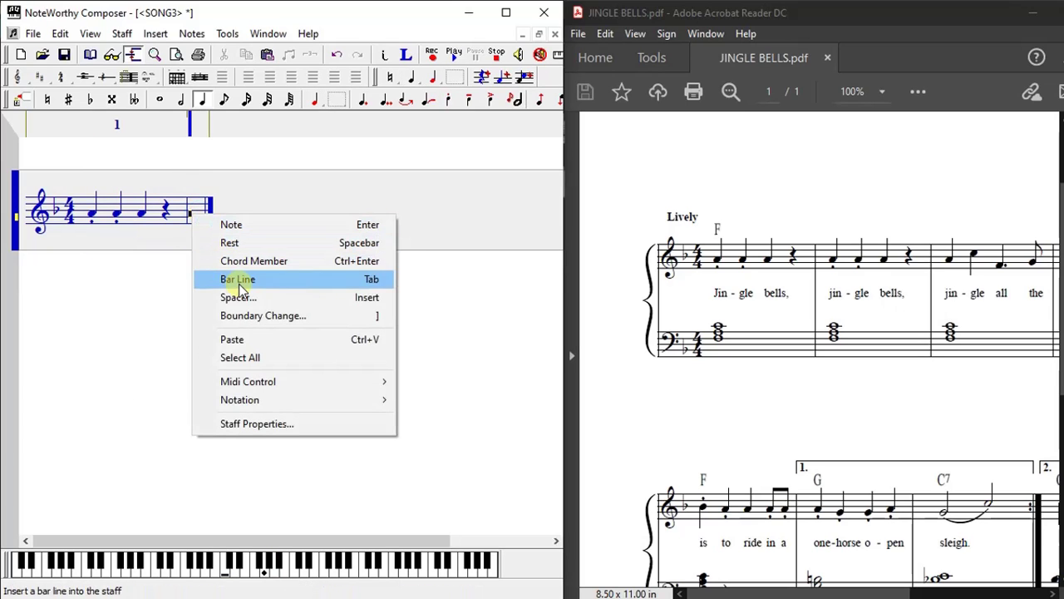
{"action": "left_click", "coordinate": [247, 341]}
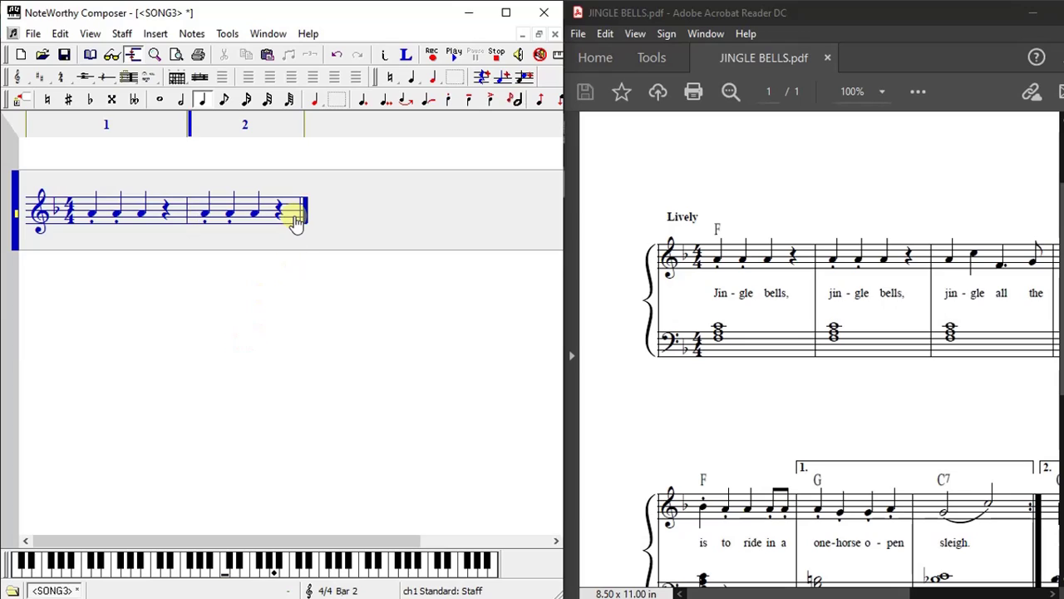
{"action": "key", "text": "bar"}
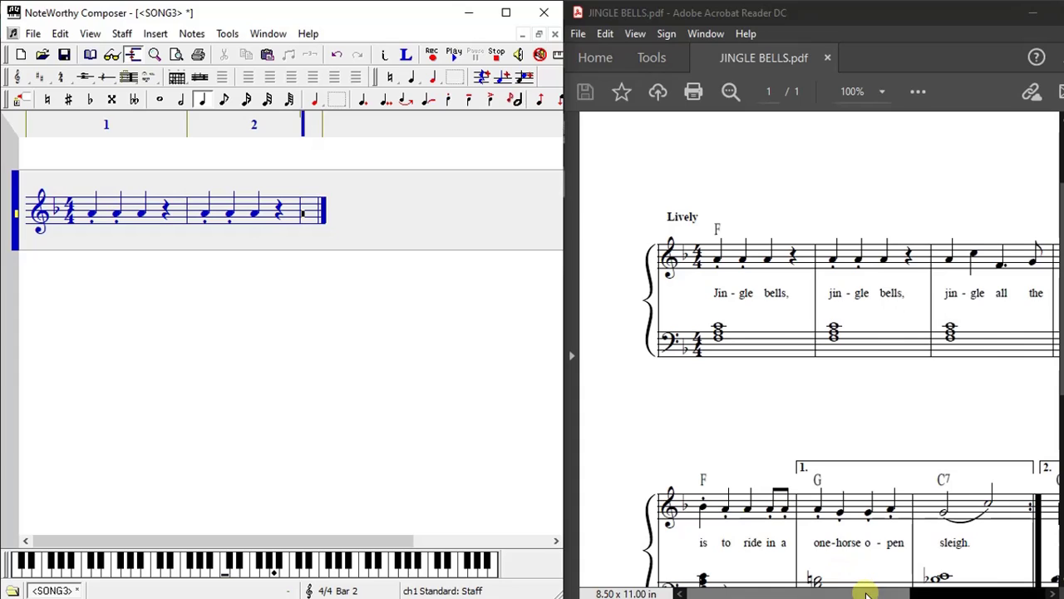
Return to the score and choose quarter-note duration for bar 3's first note.
{"action": "left_click_drag", "start_coordinate": [867, 589], "coordinate": [932, 586]}
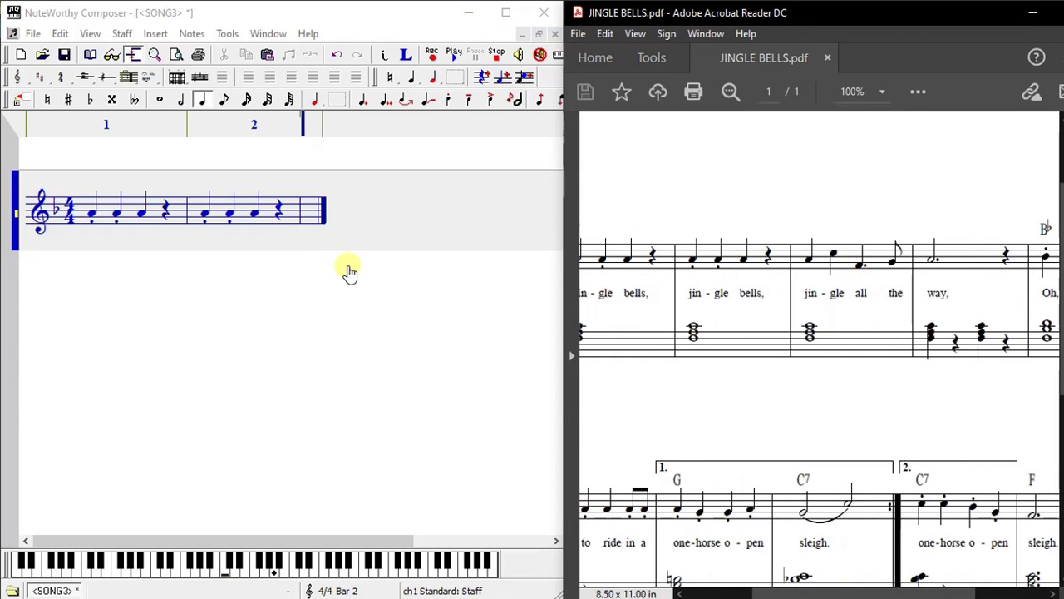
{"action": "left_click", "coordinate": [309, 217]}
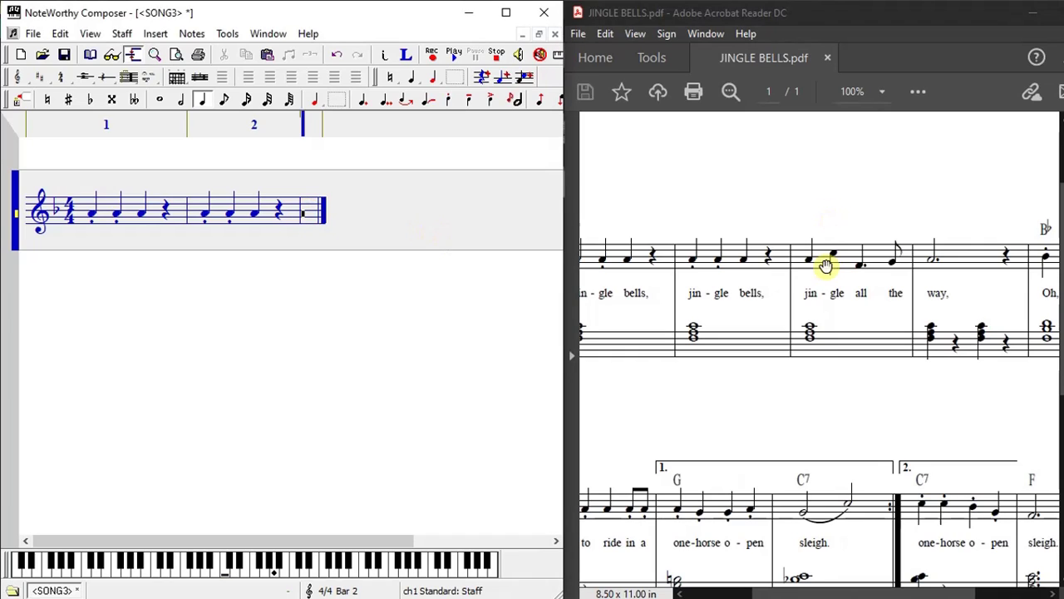
{"action": "left_click", "coordinate": [210, 103]}
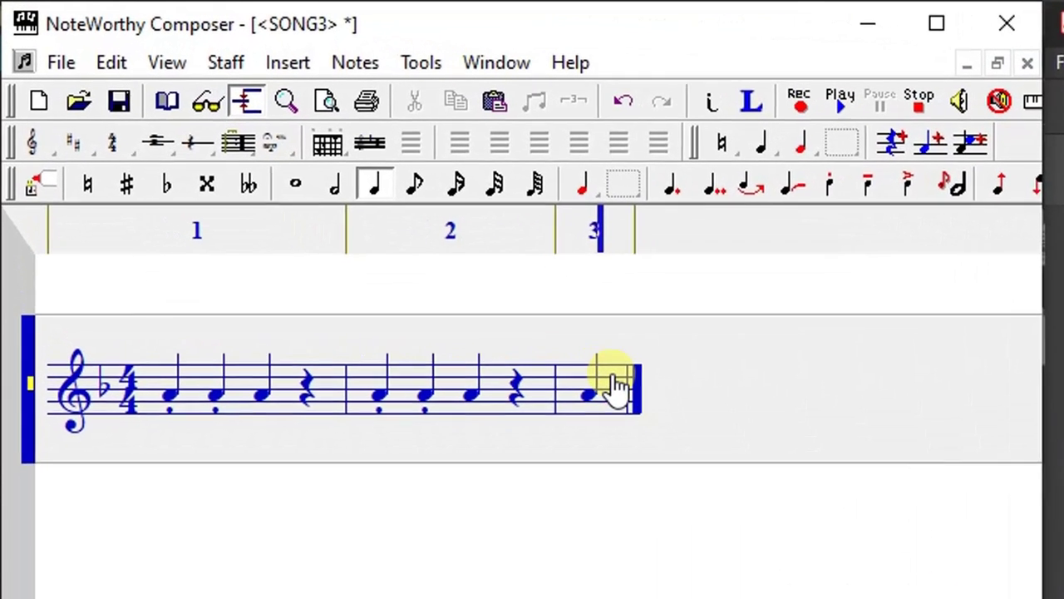
Add a quarter-note C after bar 3's first A.
{"action": "left_click", "coordinate": [619, 397]}
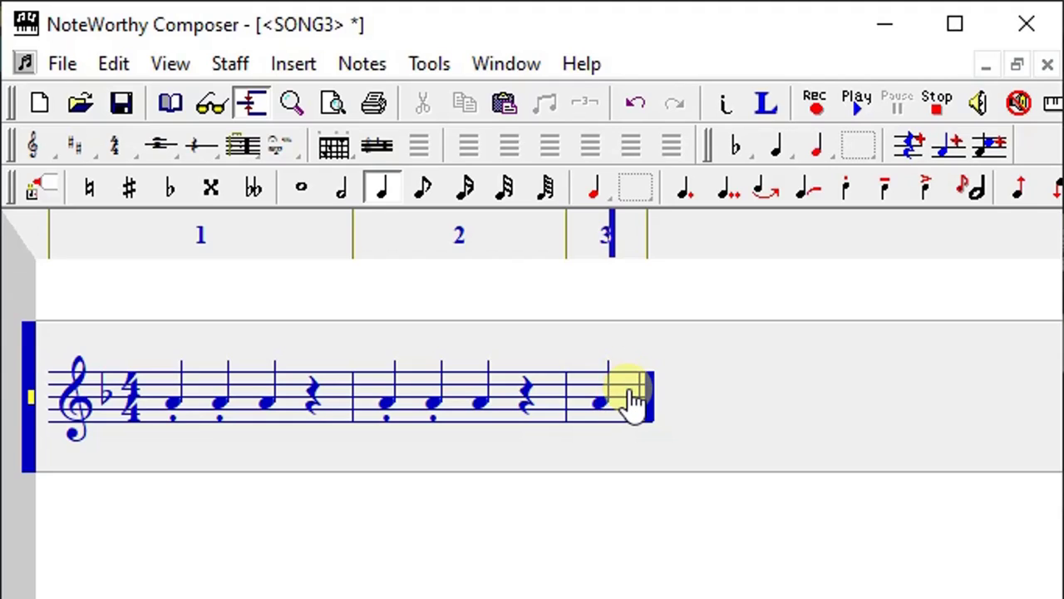
{"action": "left_click", "coordinate": [629, 395]}
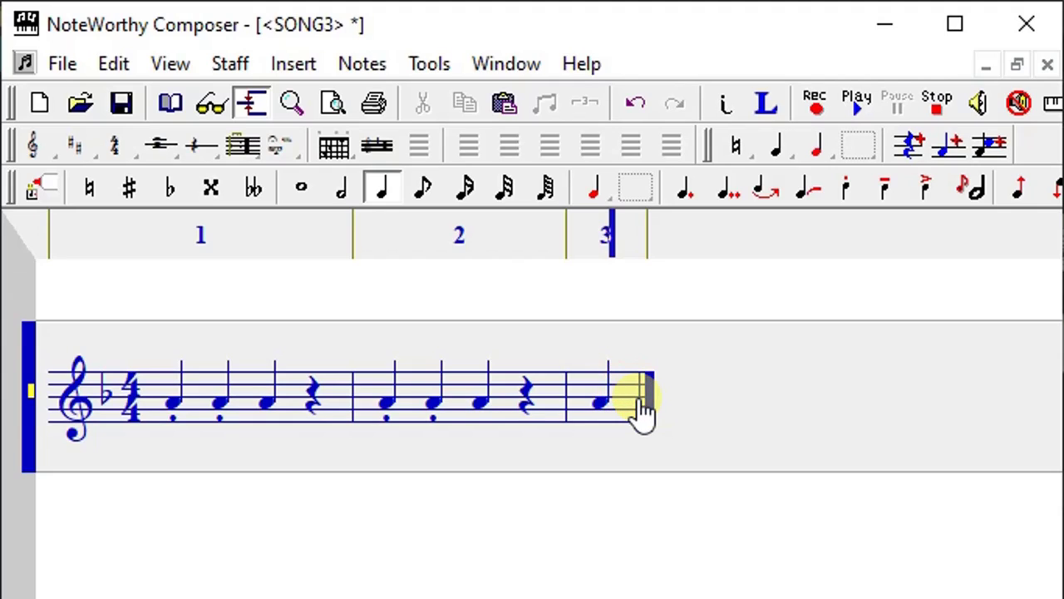
{"action": "key", "text": "Return"}
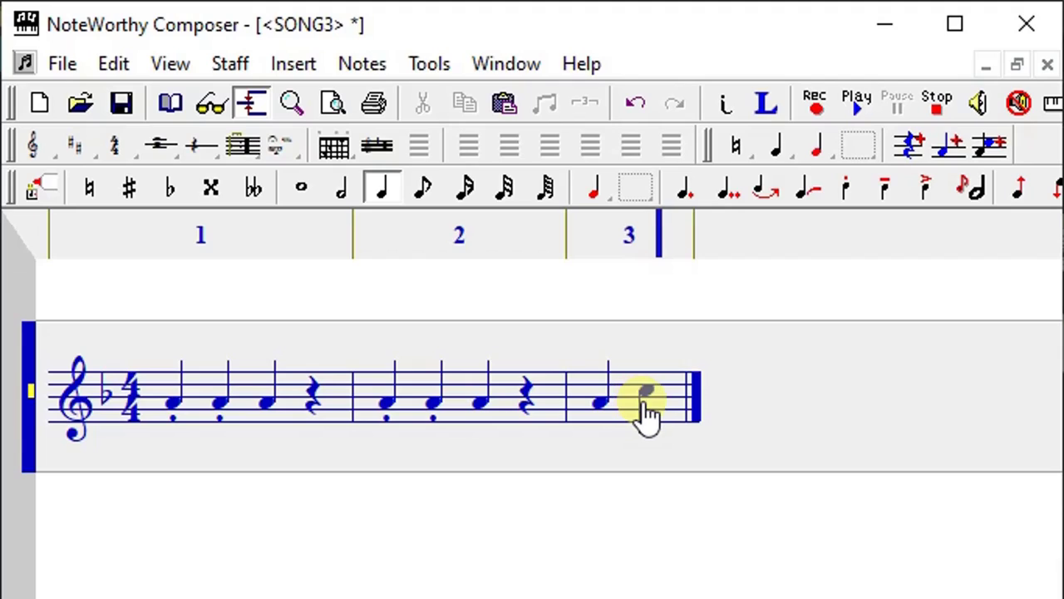
Insert a dotted quarter-note F at the end of bar 3.
{"action": "left_click", "coordinate": [665, 425]}
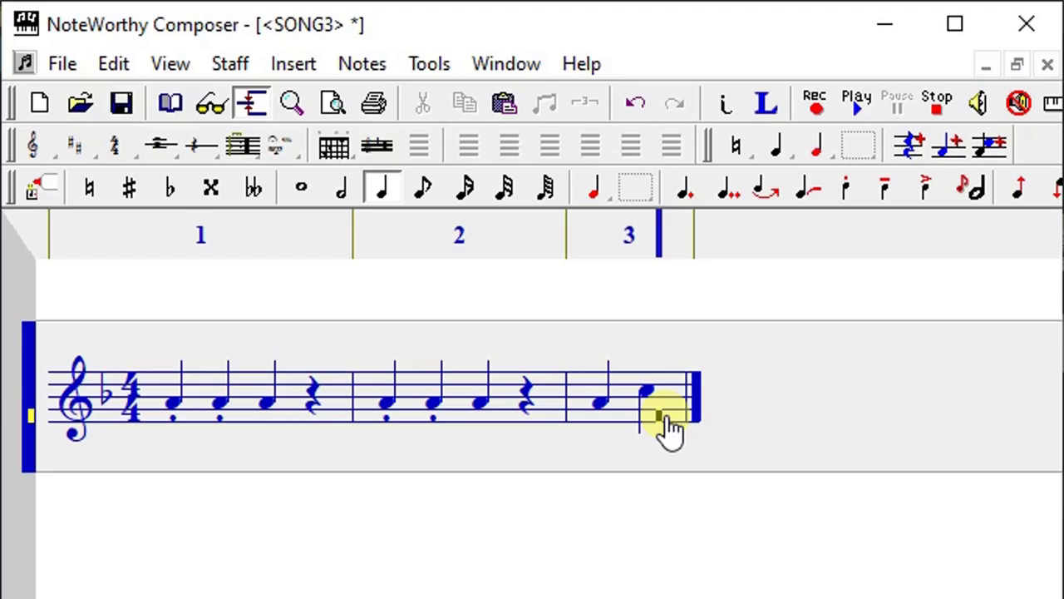
{"action": "left_click", "coordinate": [685, 432]}
{"action": "left_click", "coordinate": [687, 191]}
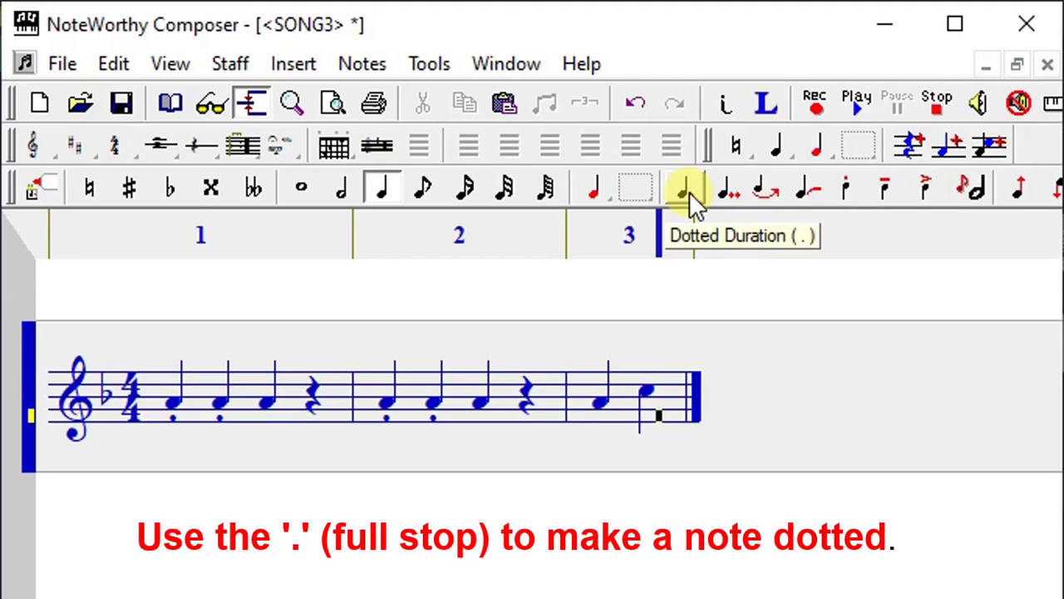
{"action": "left_click", "coordinate": [689, 192]}
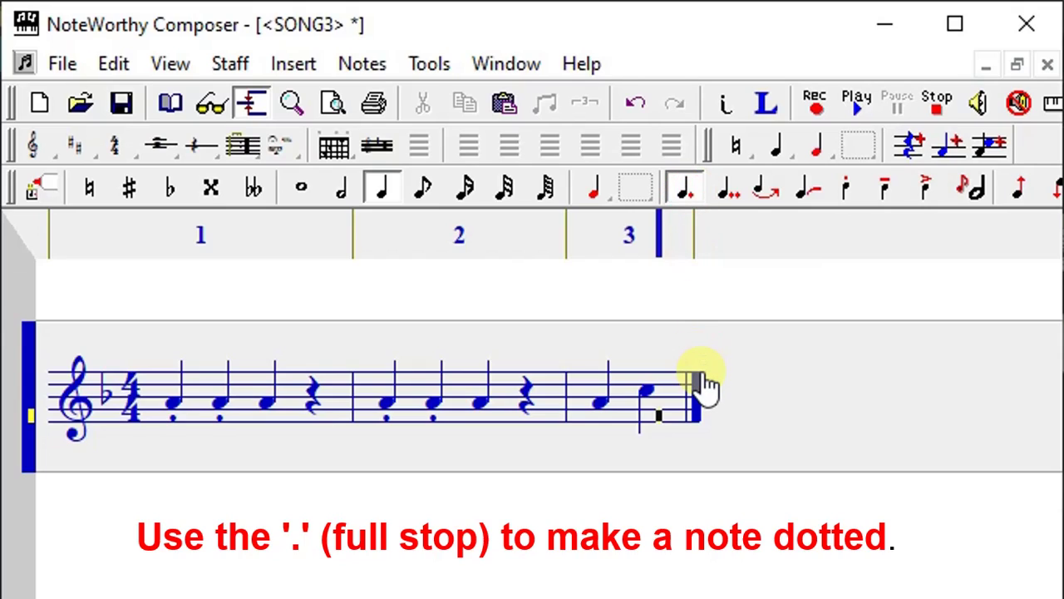
{"action": "key", "text": "Return"}
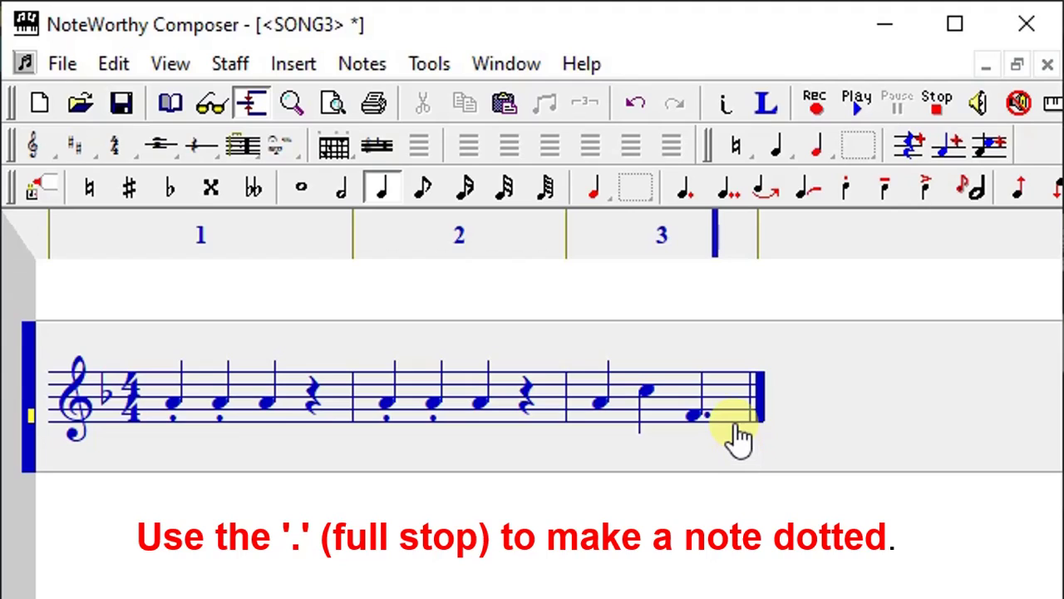
Finish bar 3 with an eighth-note G.
{"action": "left_click", "coordinate": [725, 412]}
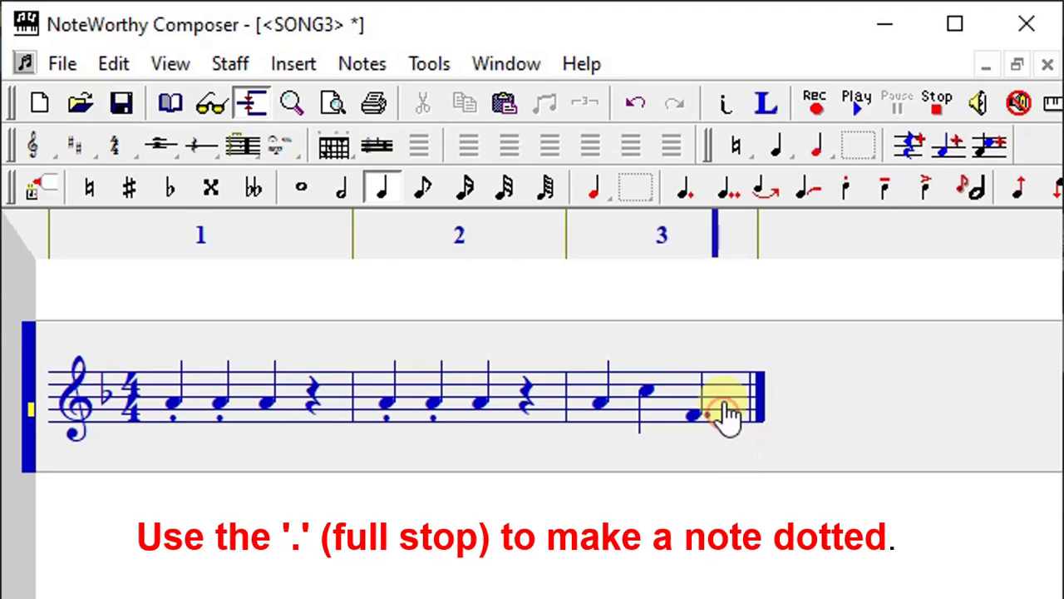
{"action": "left_click", "coordinate": [422, 187]}
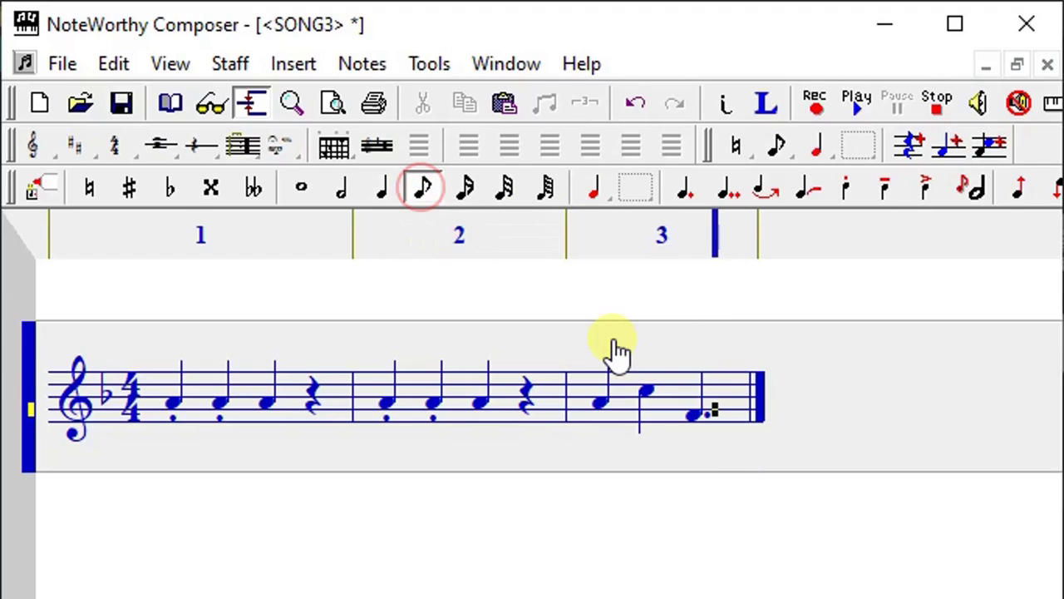
{"action": "key", "text": "Return"}
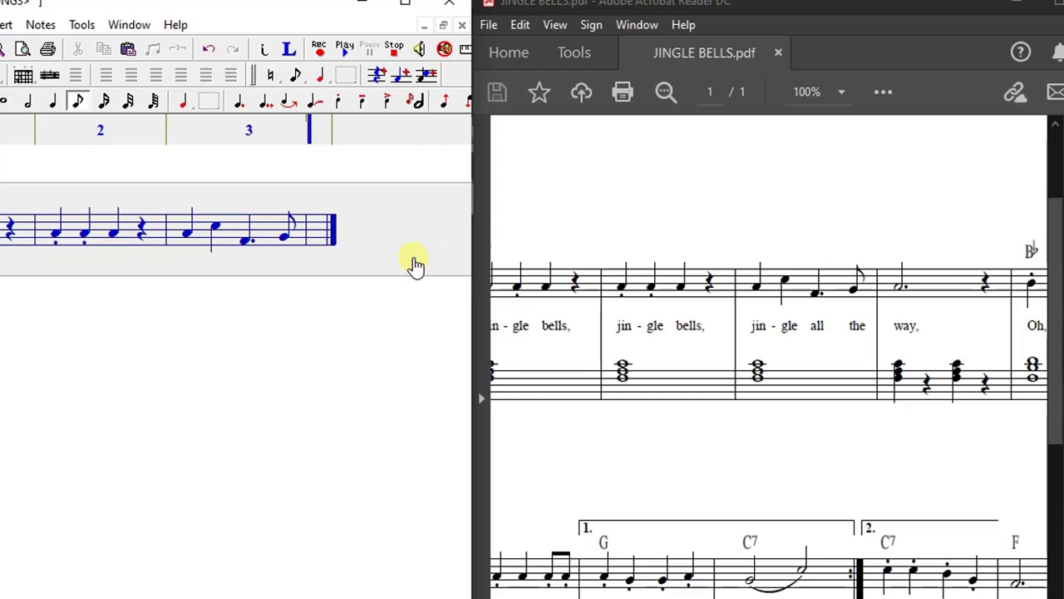
Fill bar 4 with a dotted half-note A followed by a quarter rest.
{"action": "left_click", "coordinate": [28, 103]}
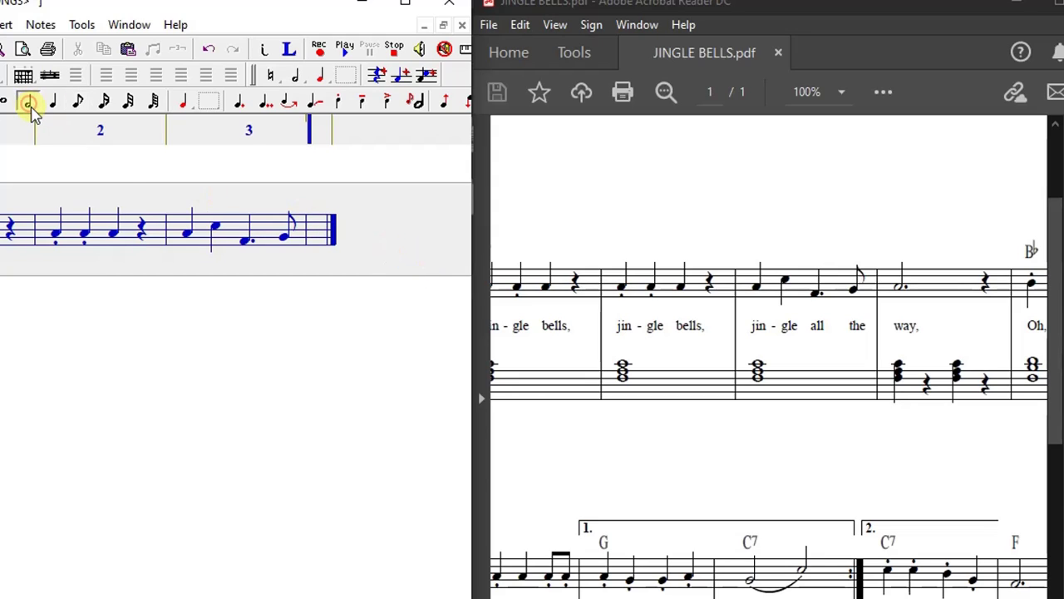
{"action": "left_click", "coordinate": [239, 102]}
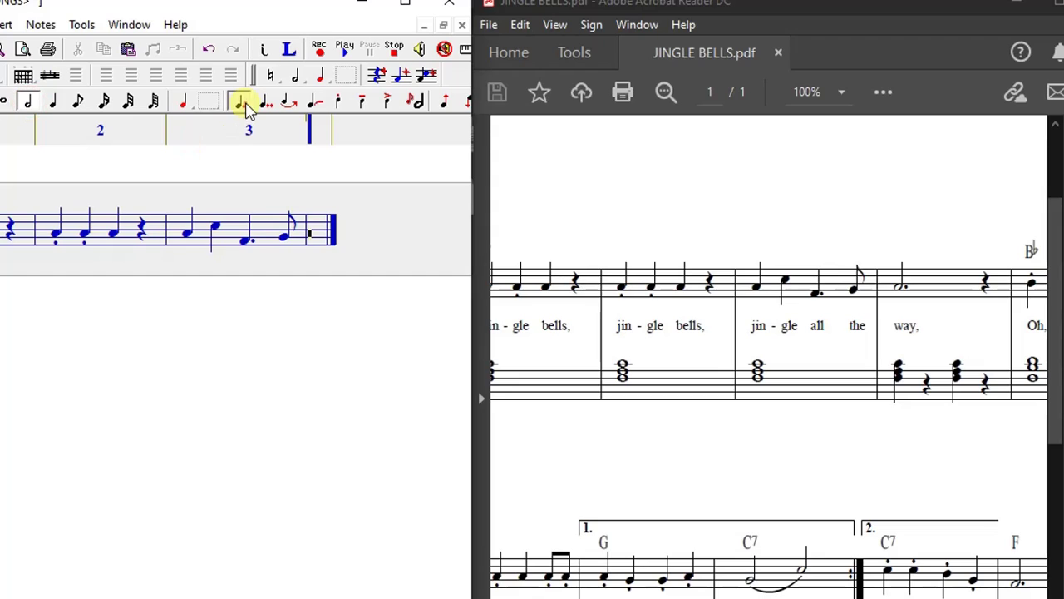
{"action": "left_click", "coordinate": [276, 247]}
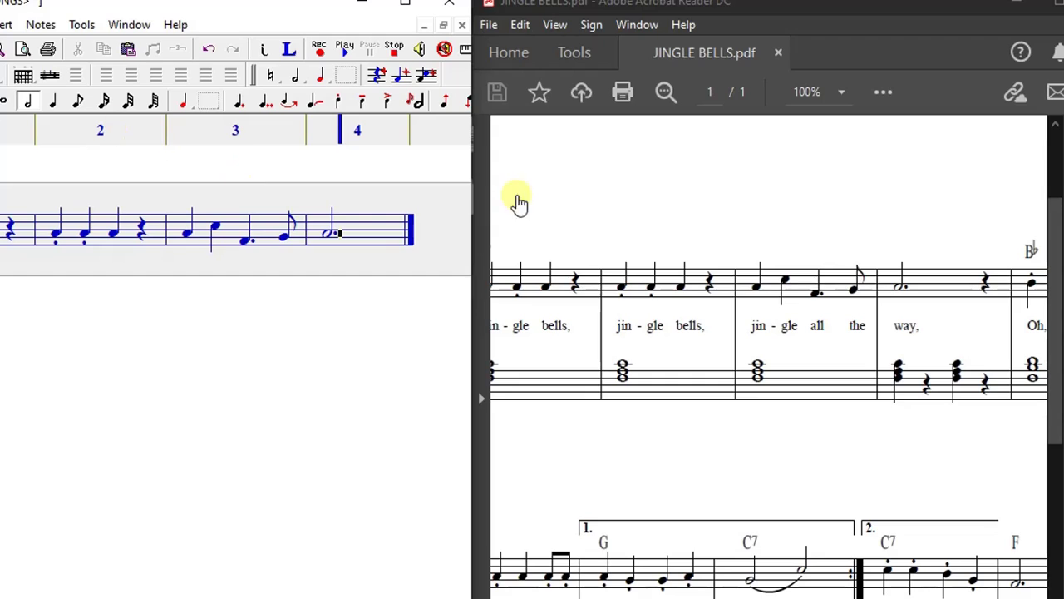
{"action": "left_click", "coordinate": [50, 102]}
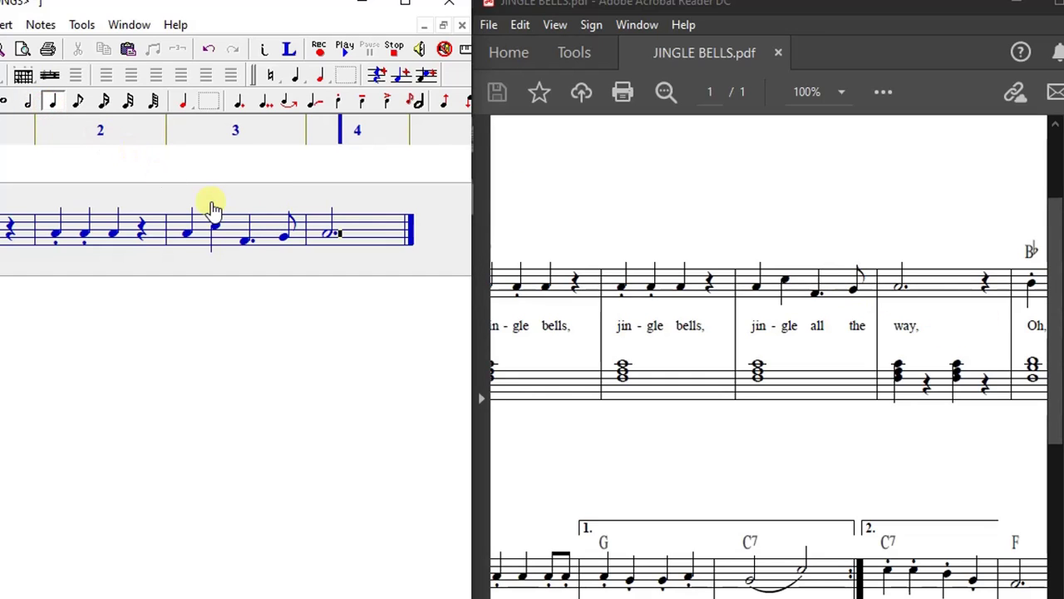
{"action": "key", "text": "space"}
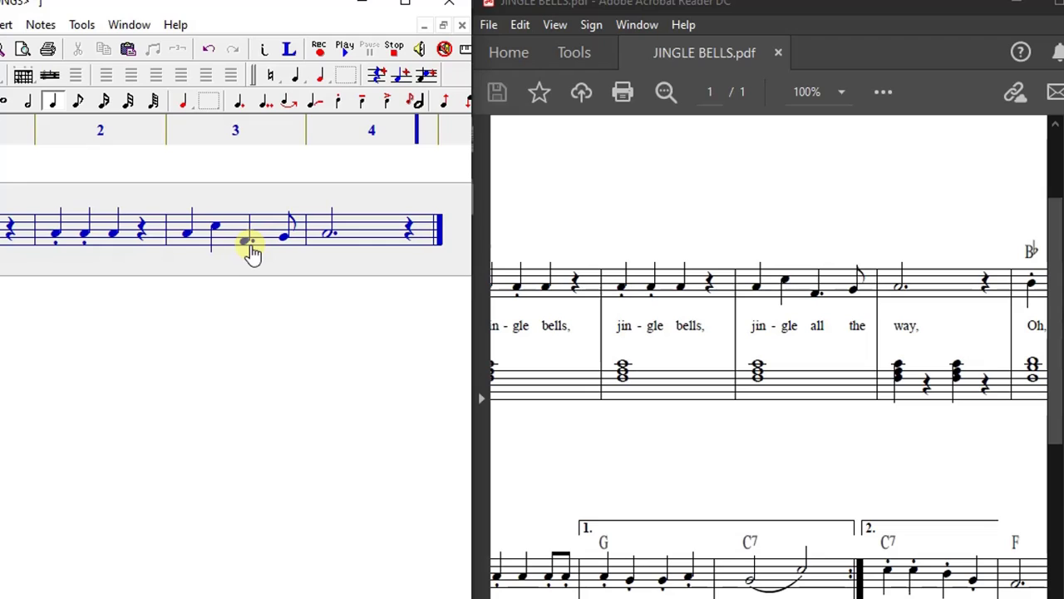
{"action": "key", "text": "bar"}
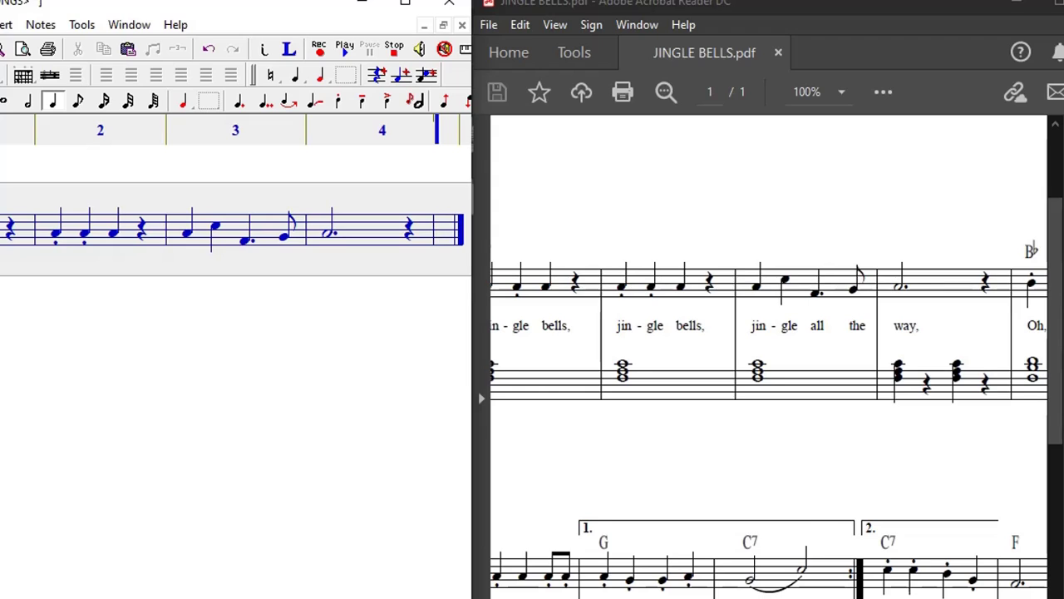
Open bar 5 with two staccato quarter notes.
{"action": "scroll", "coordinate": [769, 358], "scroll_direction": "right", "scroll_amount": 3}
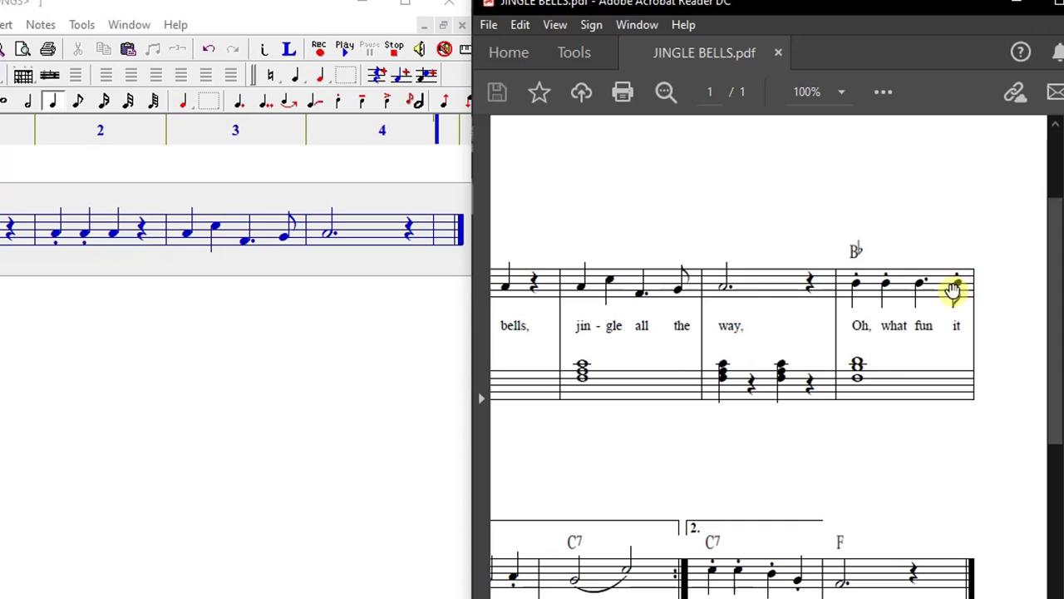
{"action": "left_click", "coordinate": [445, 236]}
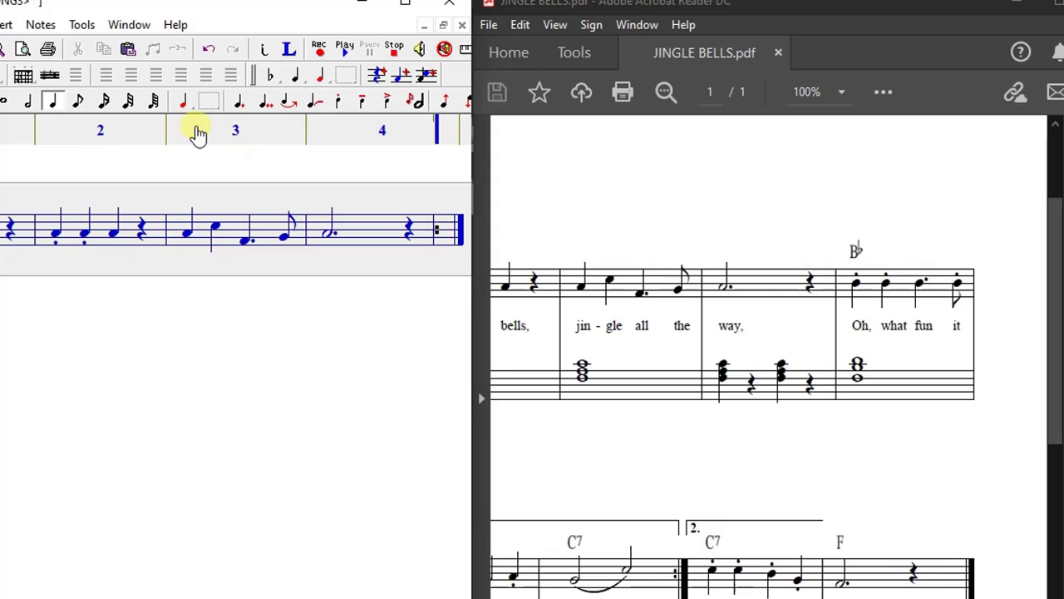
{"action": "left_click", "coordinate": [55, 101]}
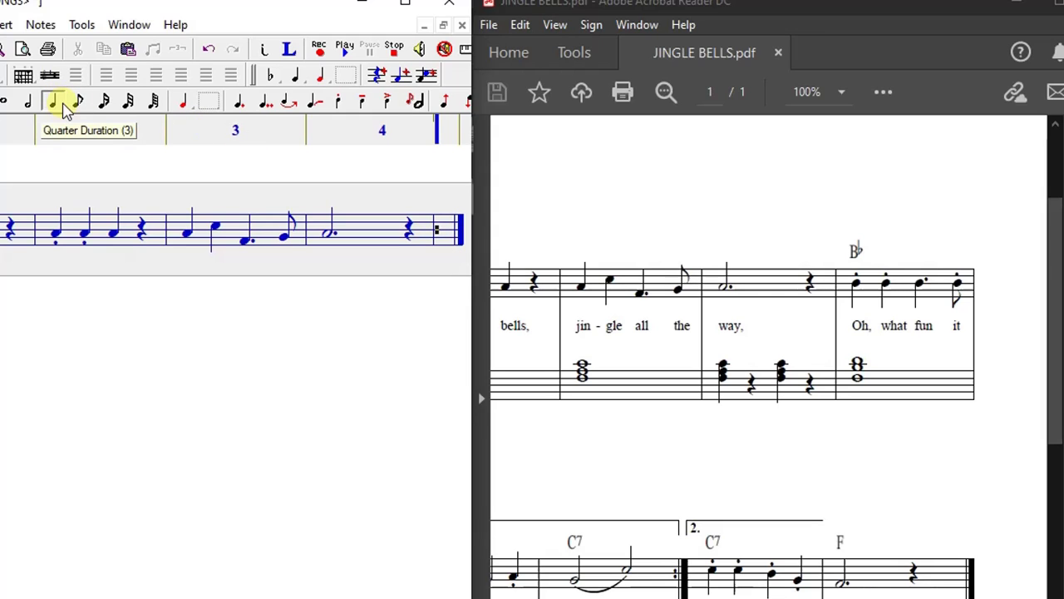
{"action": "left_click", "coordinate": [339, 103]}
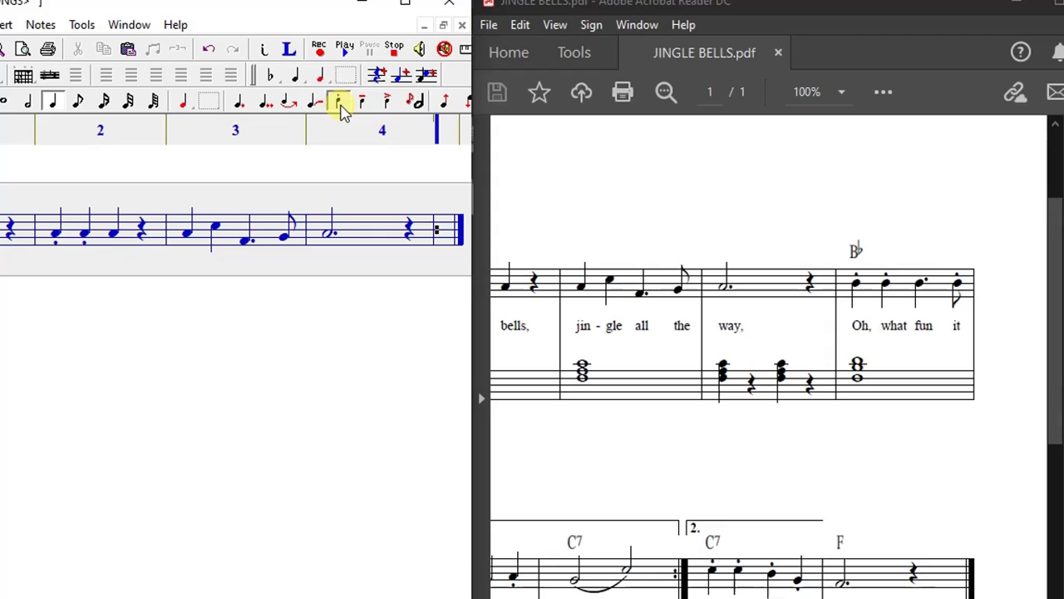
{"action": "key", "text": "Return"}
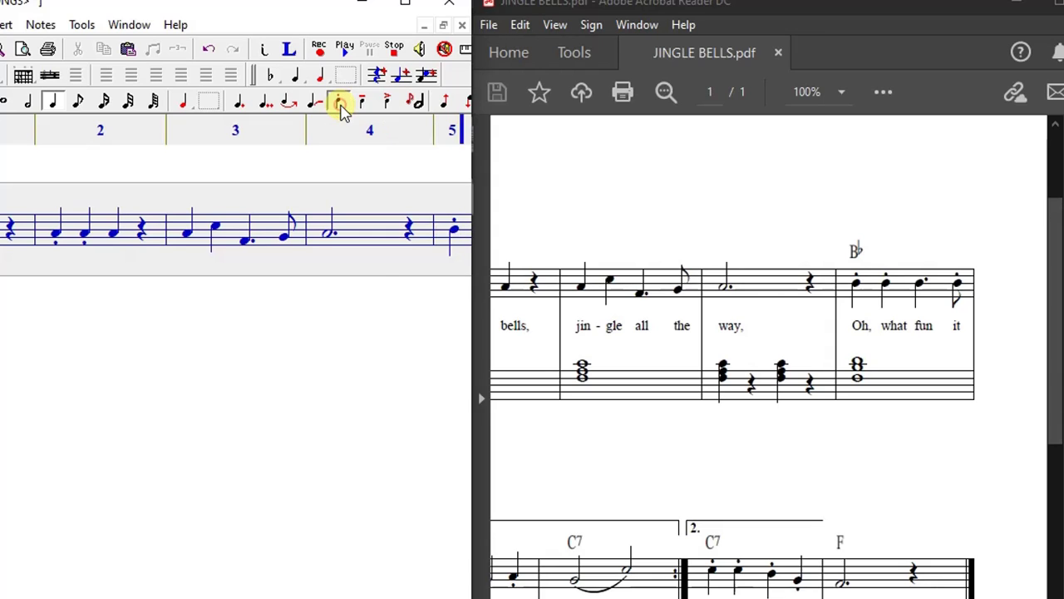
{"action": "key", "text": "Return"}
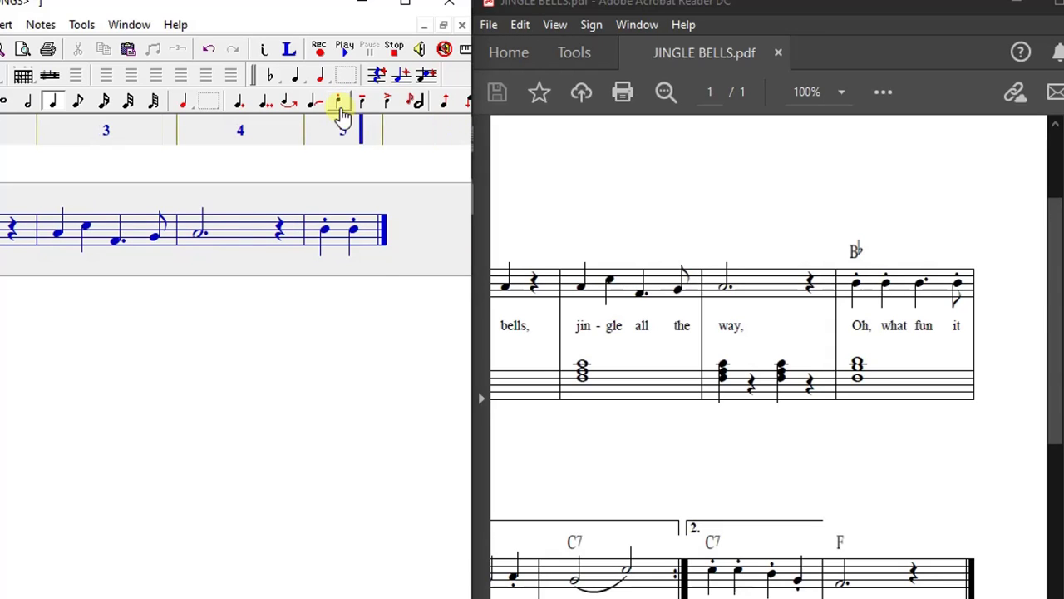
Finish bar 5 with a staccato dotted quarter and an eighth note.
{"action": "left_click", "coordinate": [242, 110]}
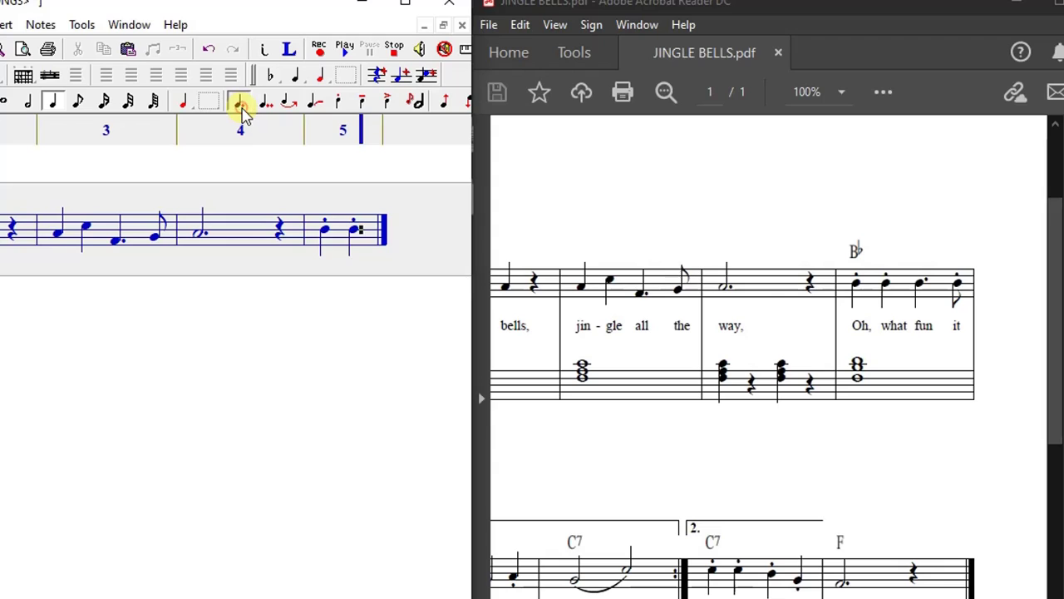
{"action": "key", "text": "Return"}
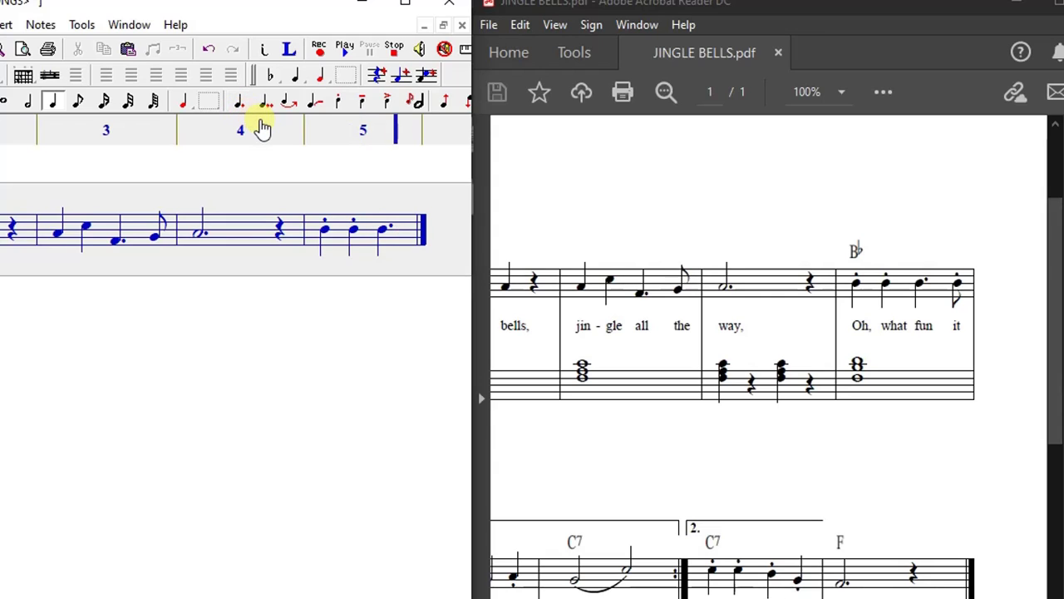
{"action": "left_click", "coordinate": [81, 103]}
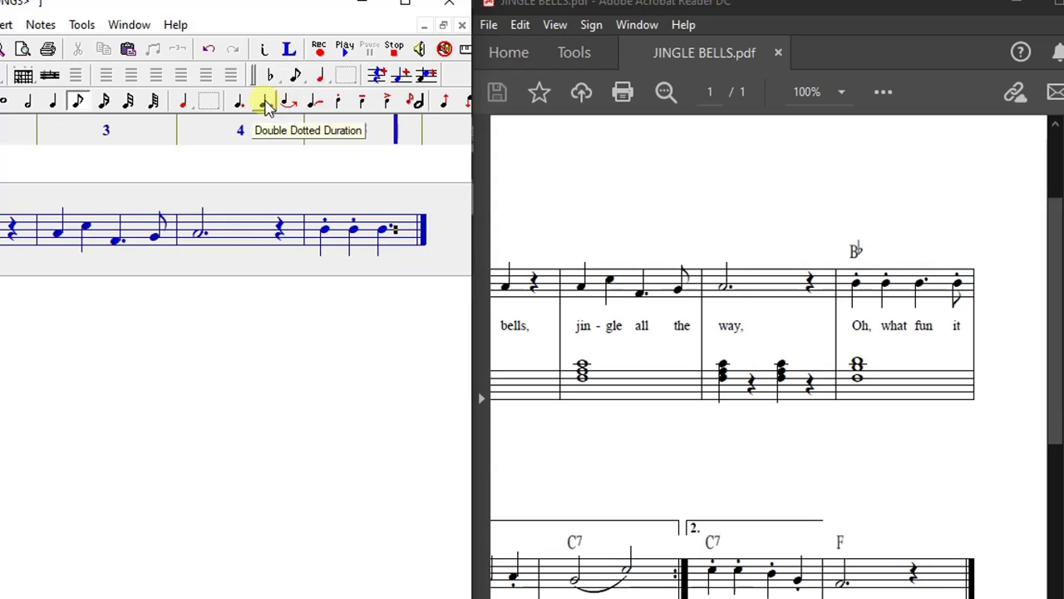
{"action": "left_click", "coordinate": [340, 106]}
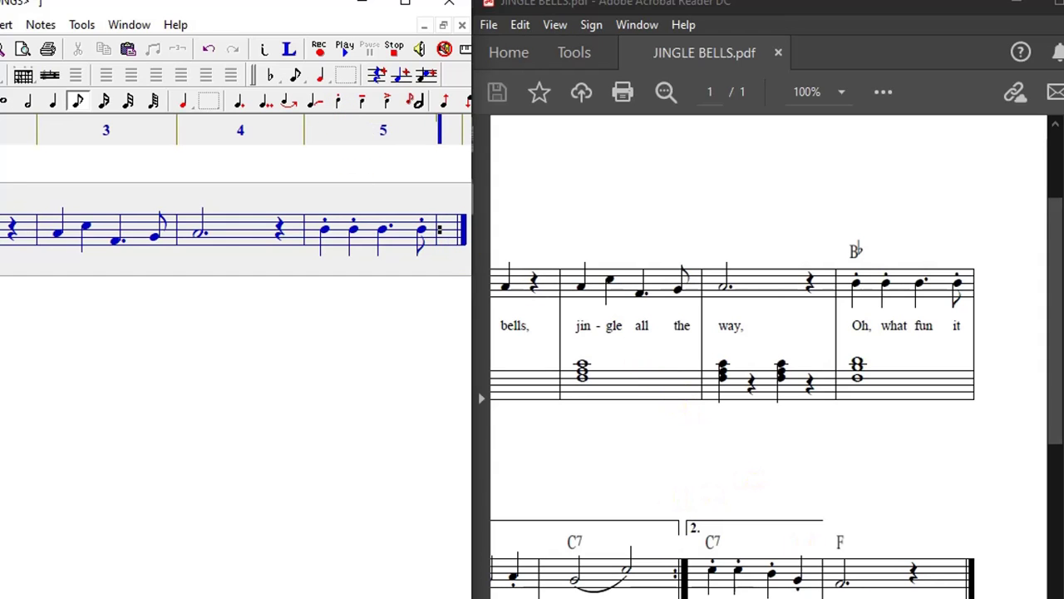
{"action": "scroll", "coordinate": [715, 565], "scroll_direction": "down", "scroll_amount": 2}
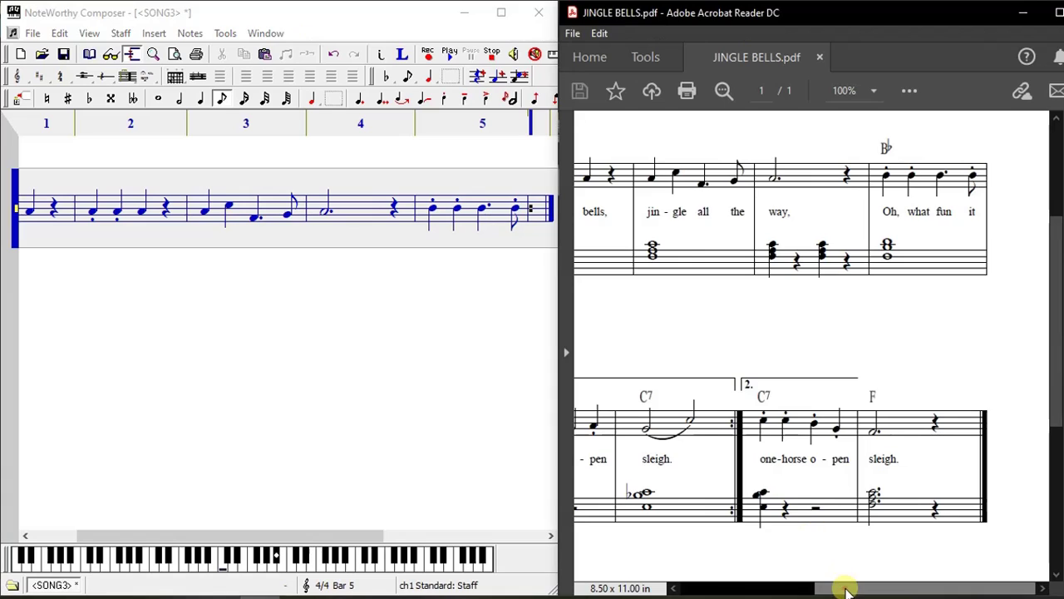
Close bar 5 and enter the first quarter-note beat of bar 6 ('is to ride in a').
{"action": "left_click_drag", "start_coordinate": [845, 588], "coordinate": [709, 588]}
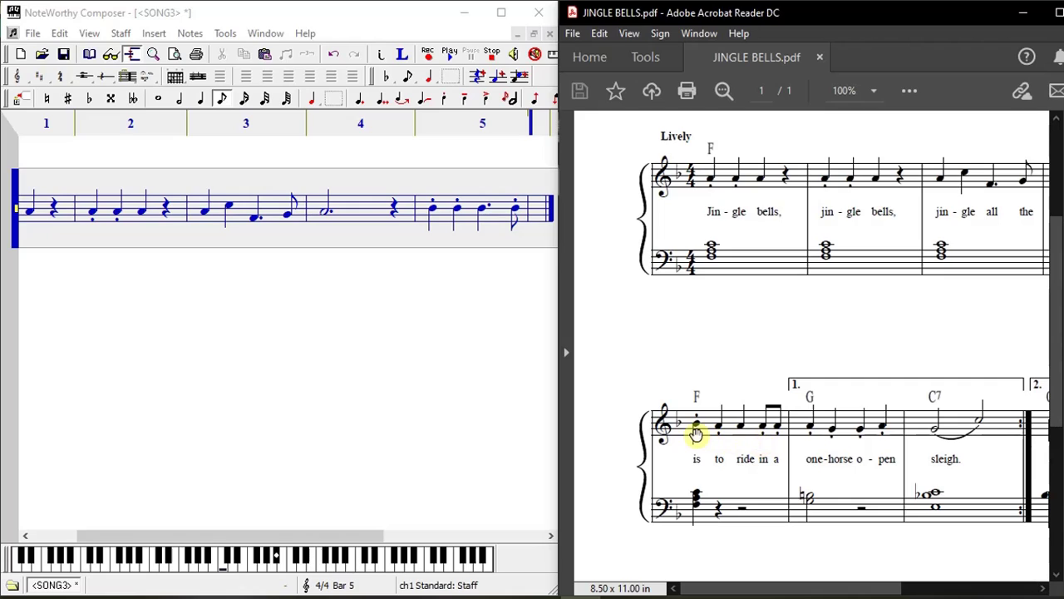
{"action": "left_click", "coordinate": [534, 210]}
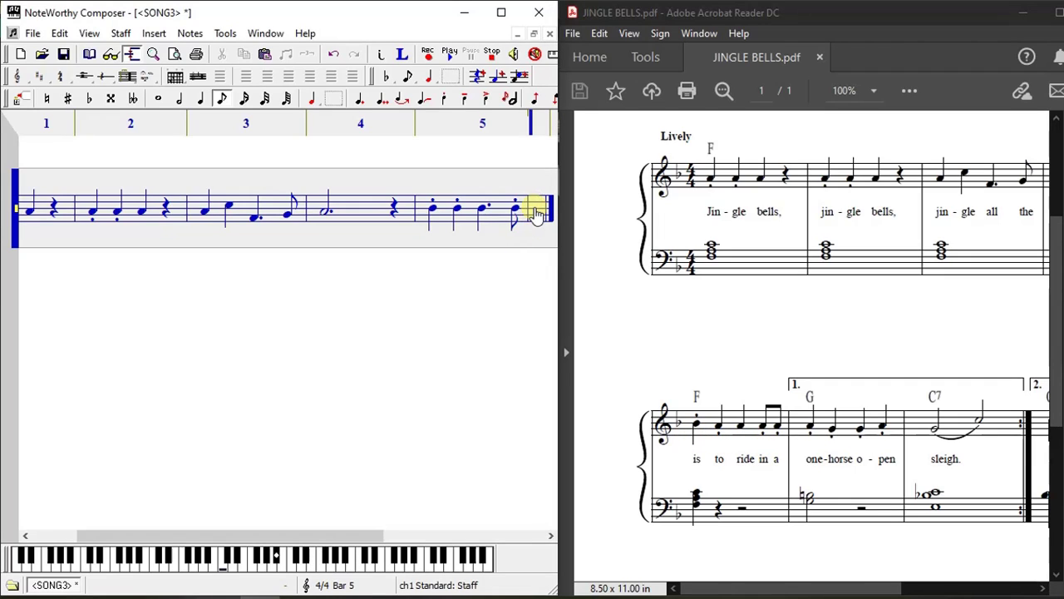
{"action": "left_click", "coordinate": [536, 214]}
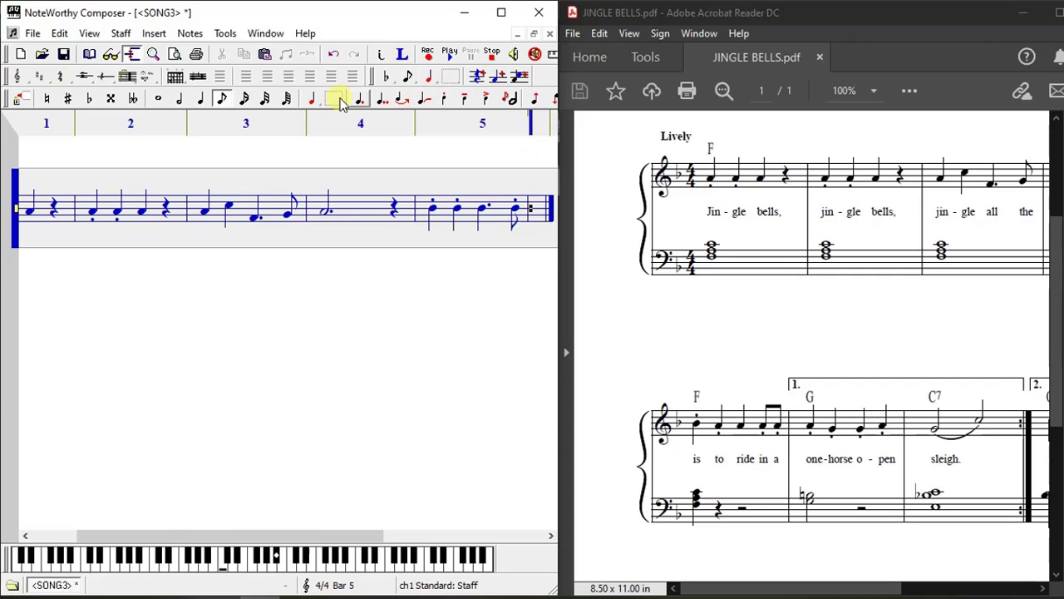
{"action": "left_click", "coordinate": [199, 98]}
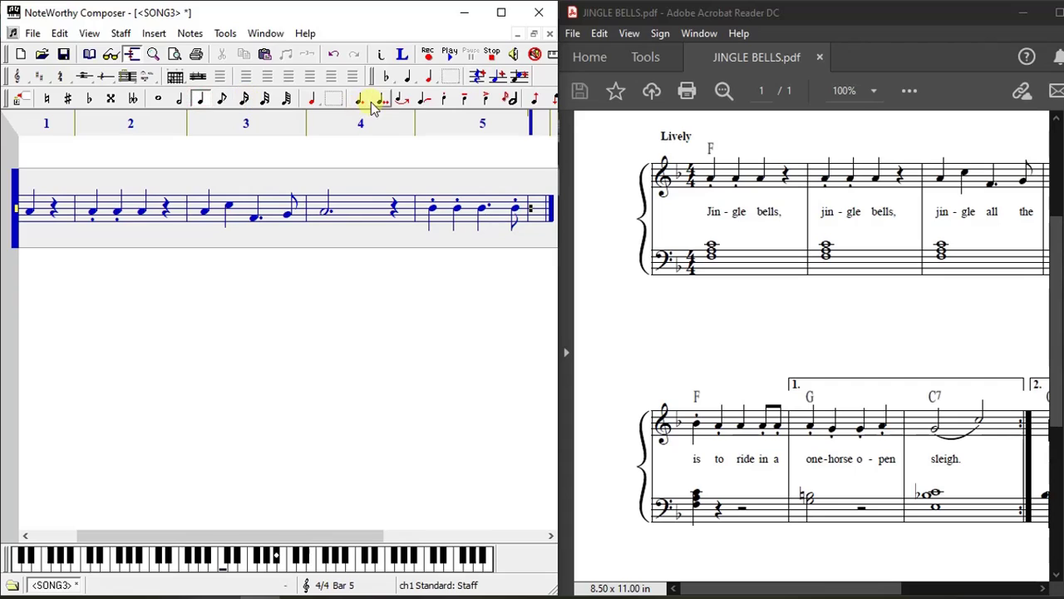
{"action": "left_click", "coordinate": [447, 99]}
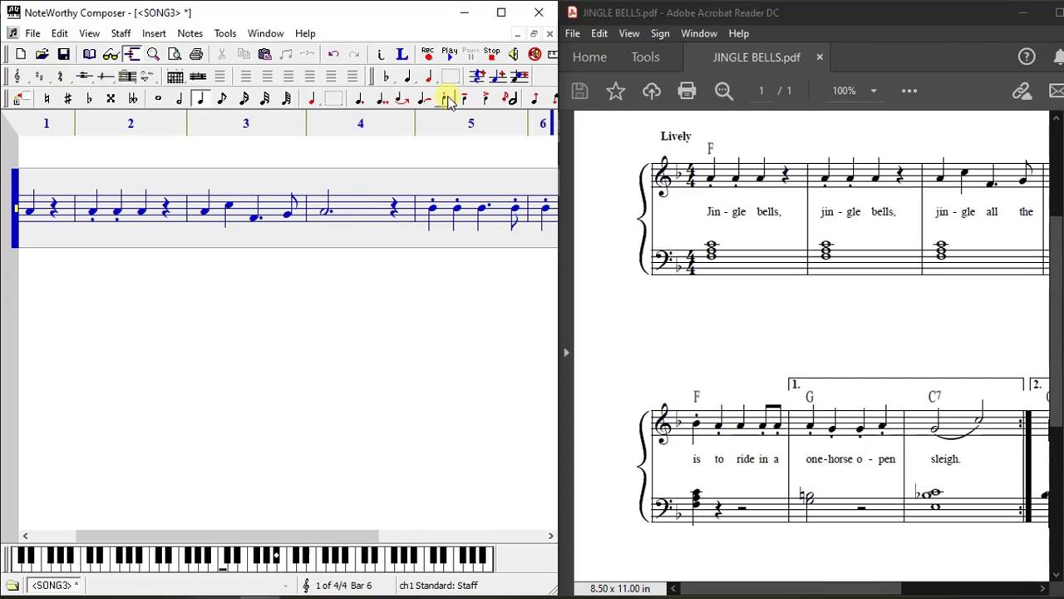
Complete bar 6 with two quarter notes a step lower, then eighth notes.
{"action": "key", "text": "Down"}
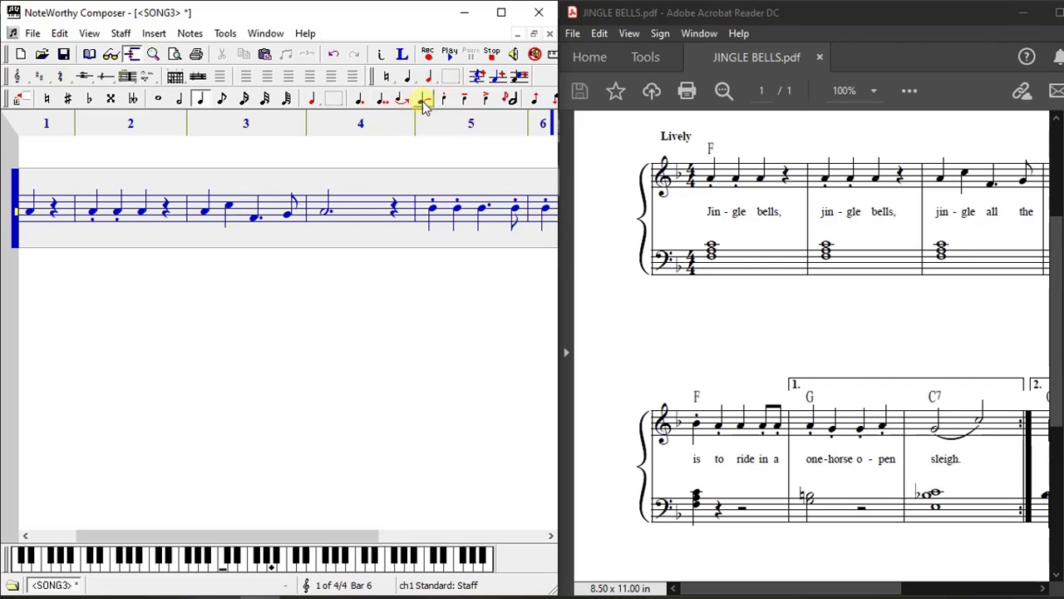
{"action": "key", "text": "Return"}
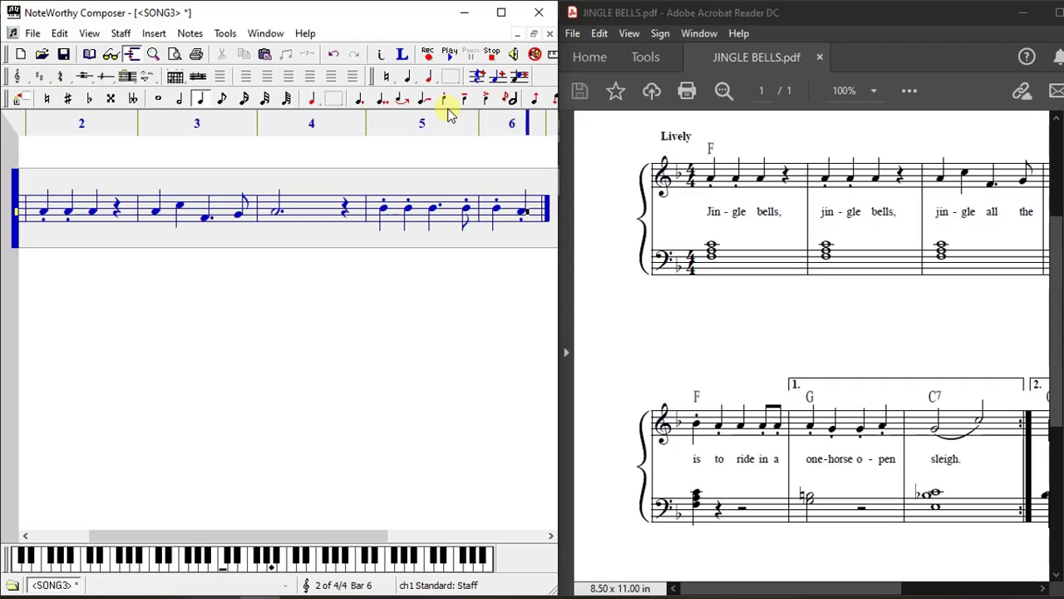
{"action": "key", "text": "Return"}
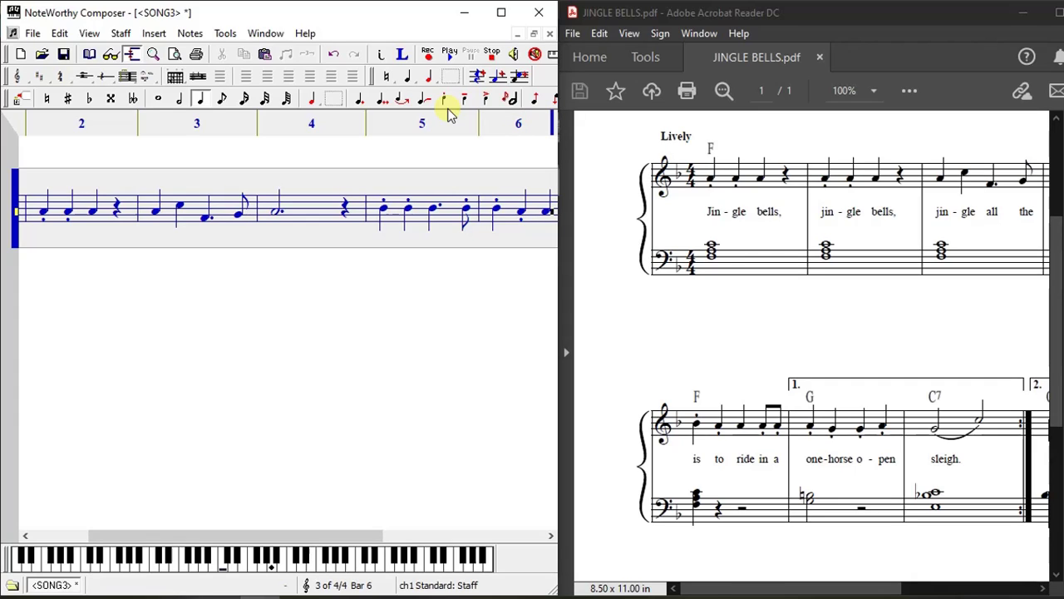
{"action": "left_click", "coordinate": [225, 100]}
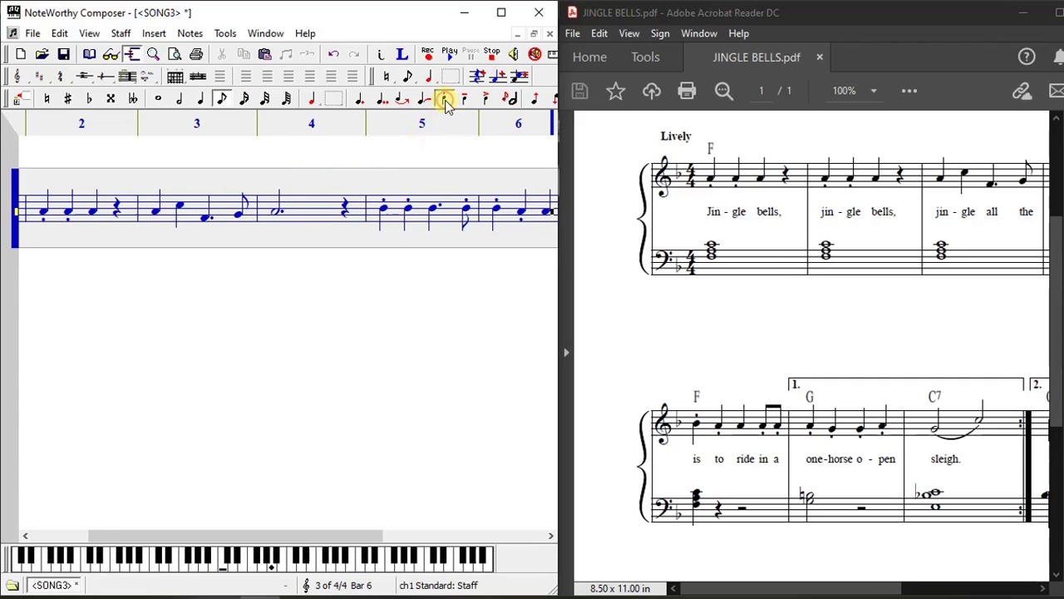
{"action": "key", "text": "Return"}
{"action": "key", "text": "Return"}
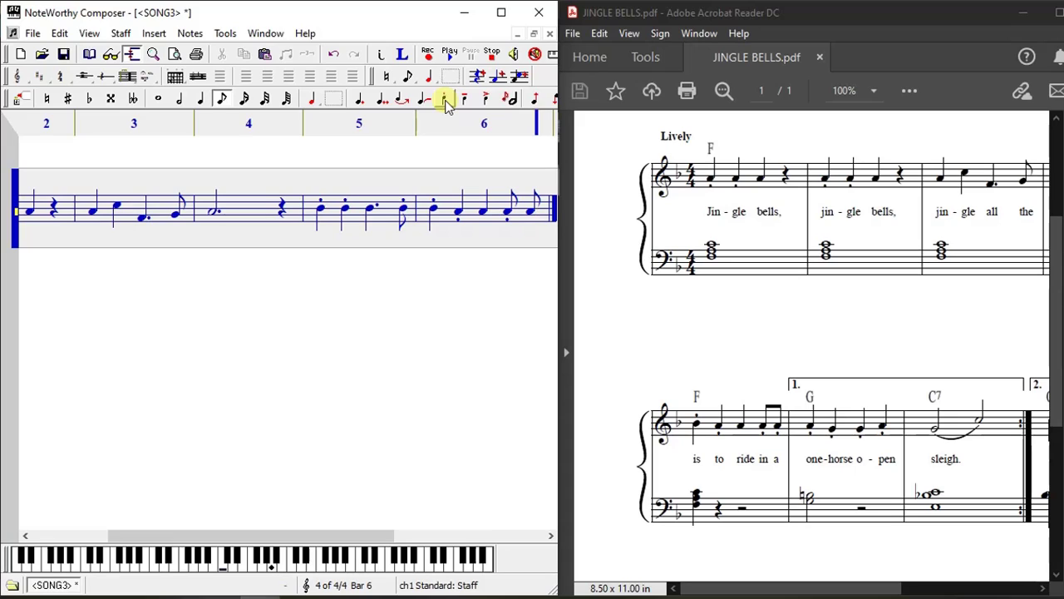
{"action": "key", "text": "Right"}
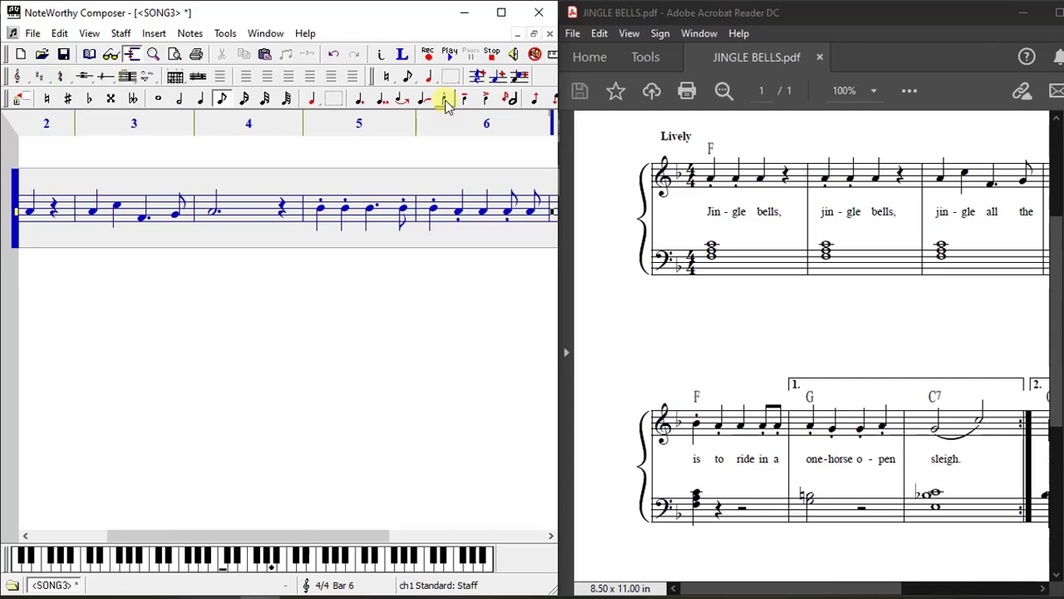
Fill bar 7 with four staccato crotchets ('one-horse o-pen') and close the bar.
{"action": "left_click", "coordinate": [199, 98]}
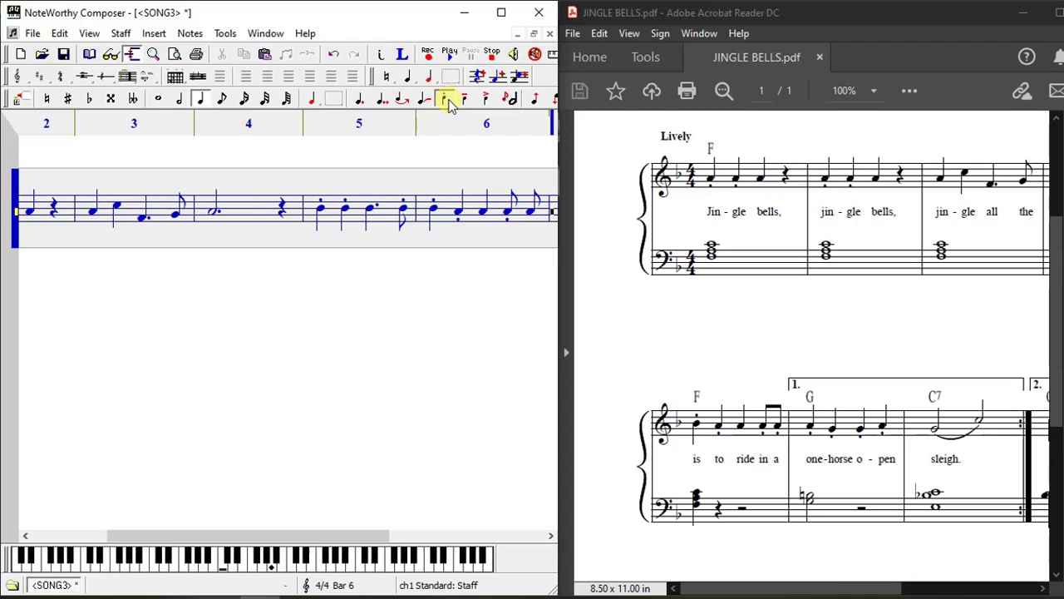
{"action": "left_click", "coordinate": [447, 99]}
{"action": "key", "text": "Down"}
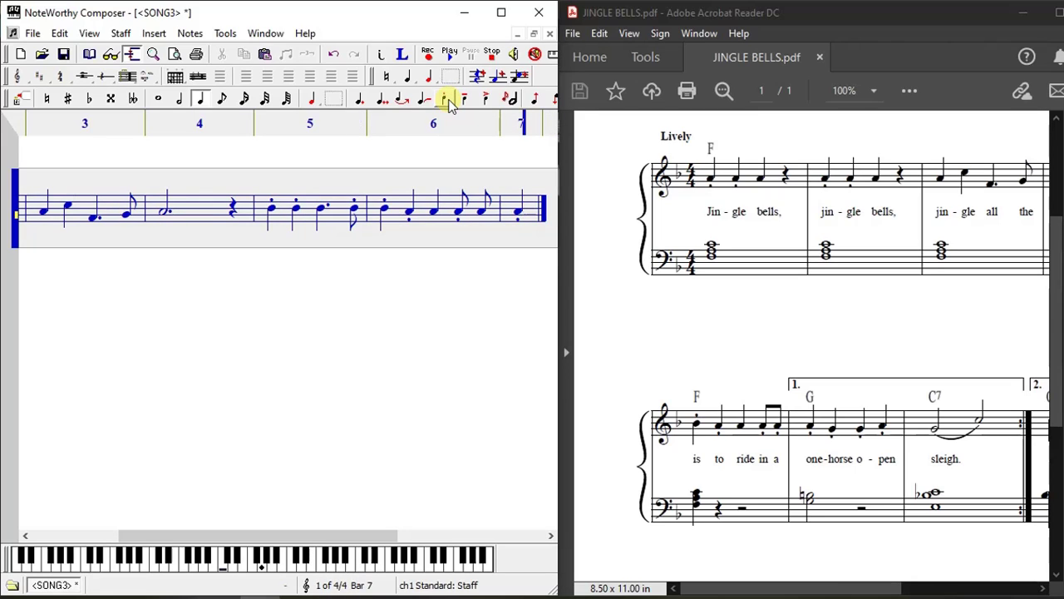
{"action": "left_click", "coordinate": [447, 105]}
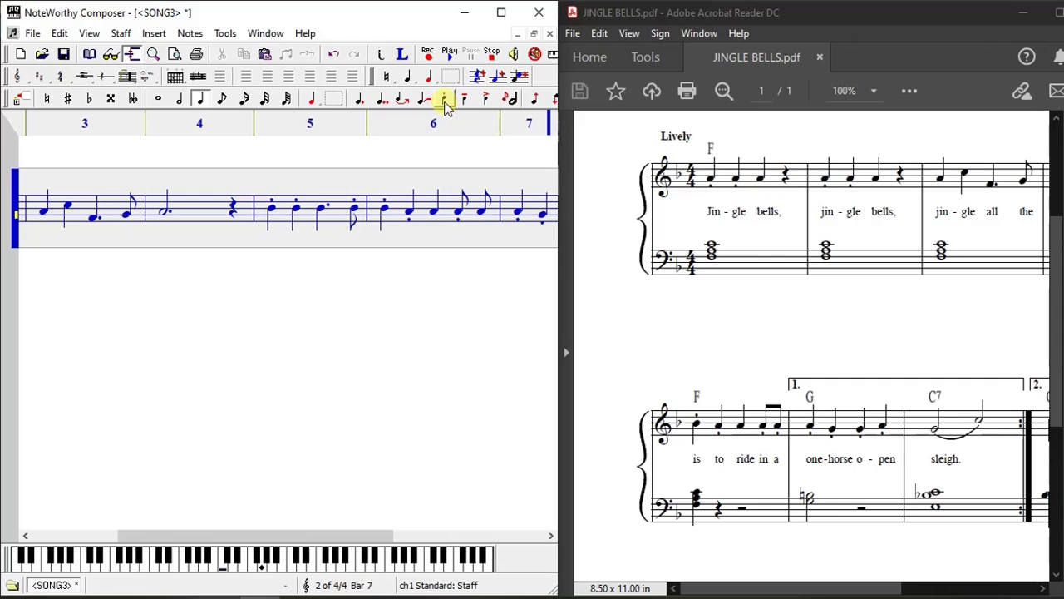
{"action": "left_click", "coordinate": [447, 105]}
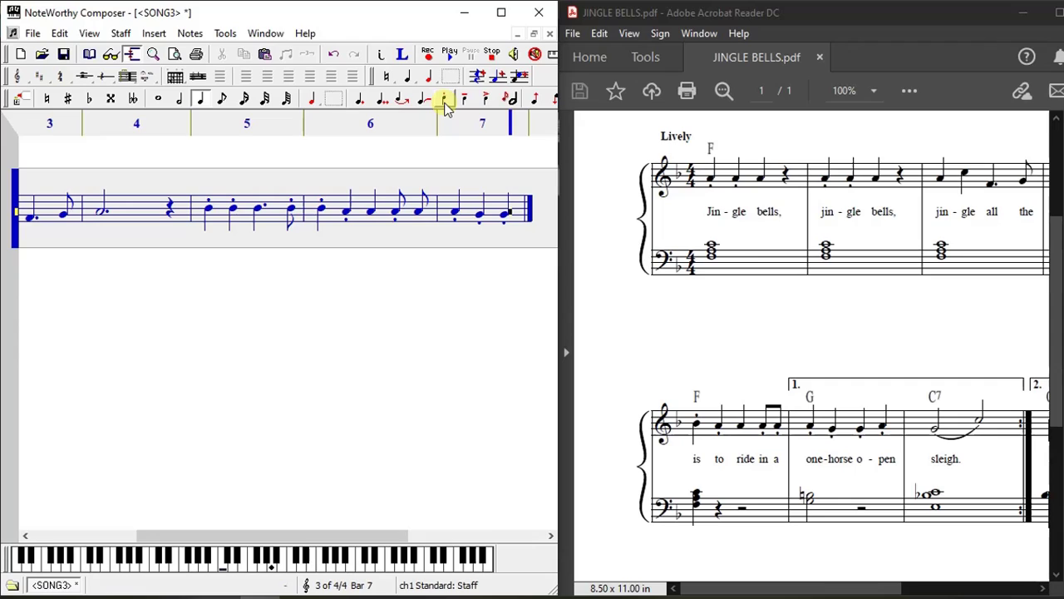
{"action": "left_click", "coordinate": [447, 105]}
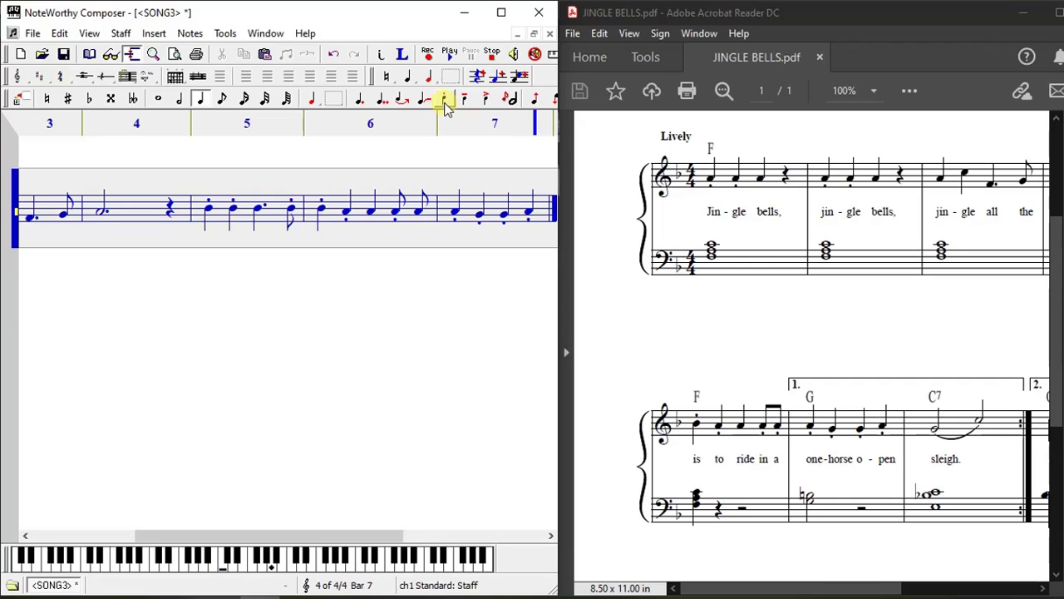
{"action": "key", "text": "bar"}
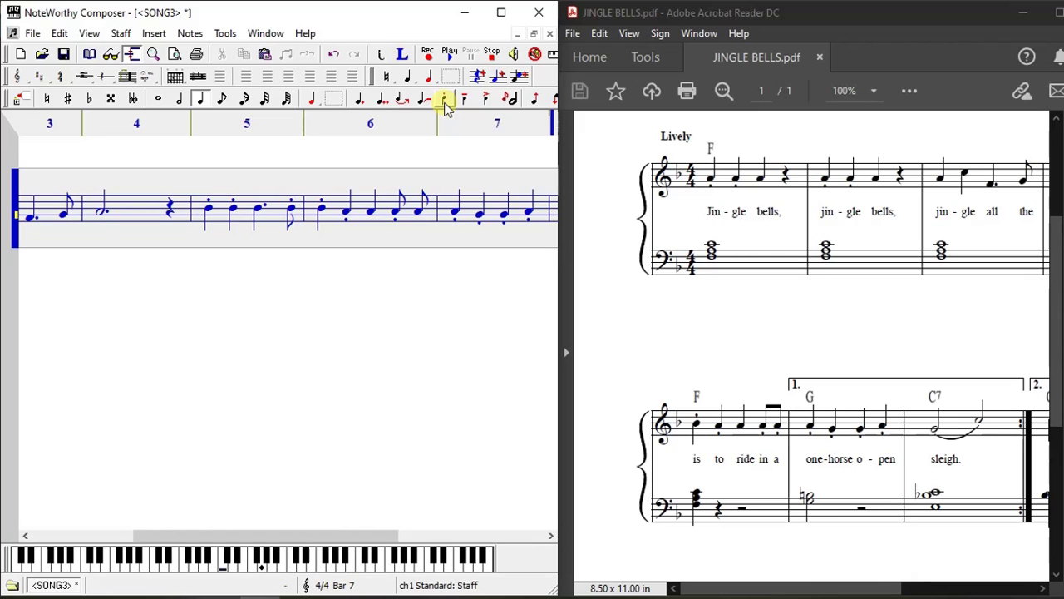
{"action": "left_click", "coordinate": [181, 99]}
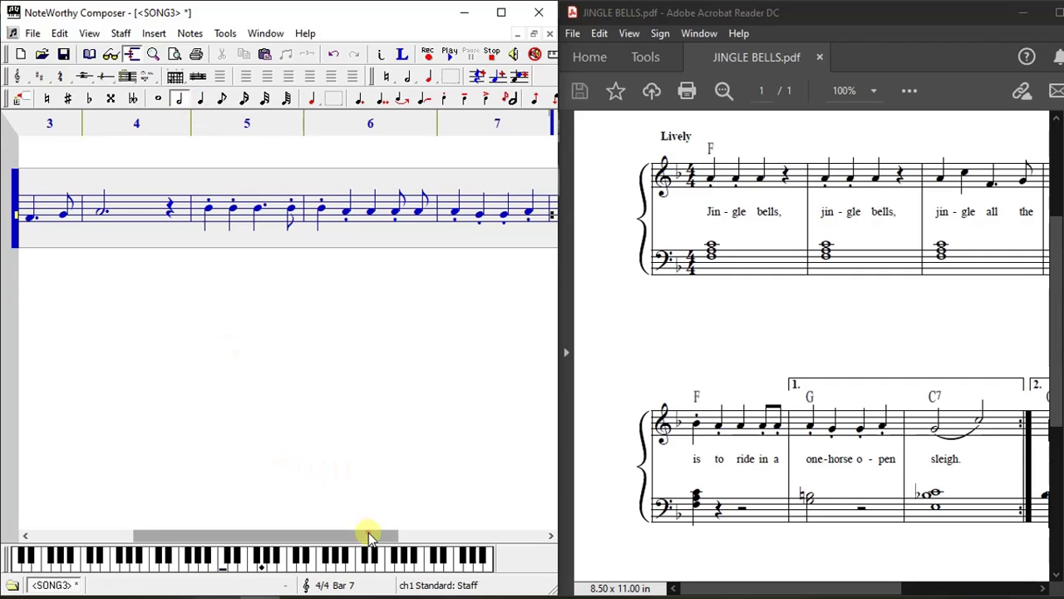
Enter a half-note G slurred to a half-note C in bar 8.
{"action": "left_click_drag", "start_coordinate": [368, 532], "coordinate": [399, 532]}
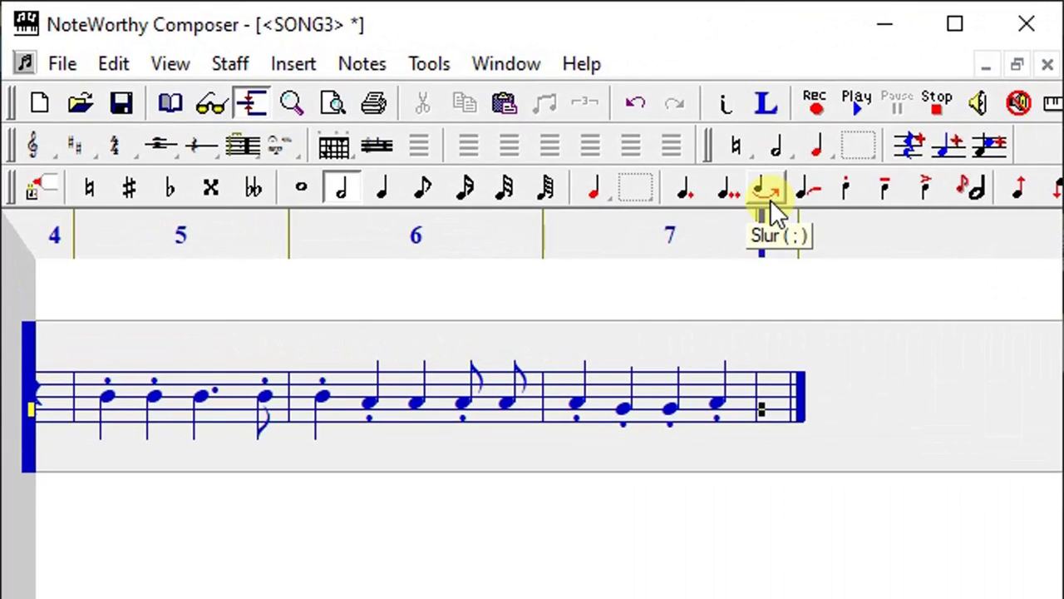
{"action": "left_click", "coordinate": [766, 192]}
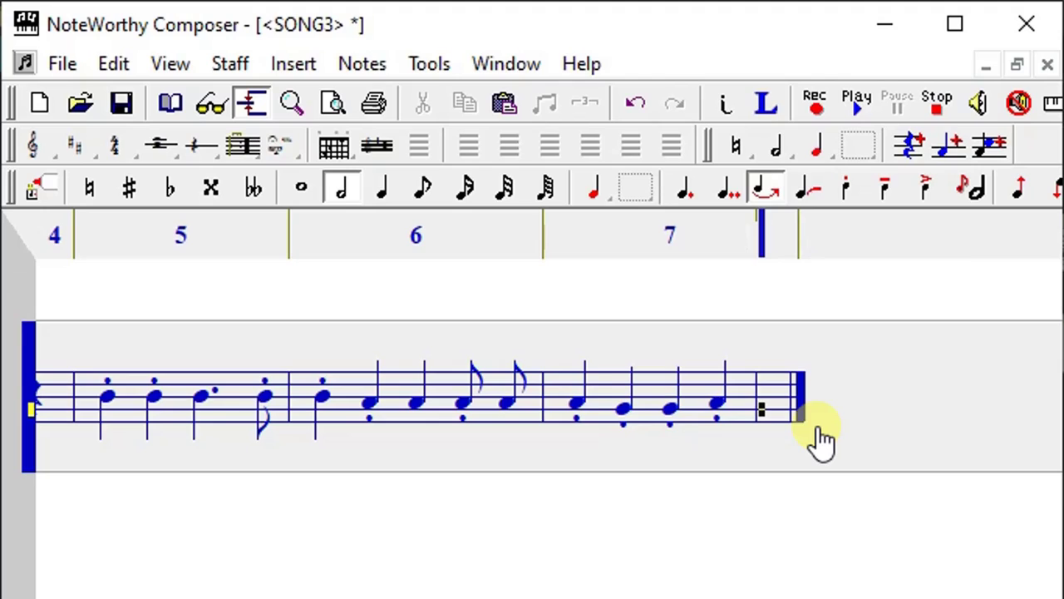
{"action": "key", "text": "Return"}
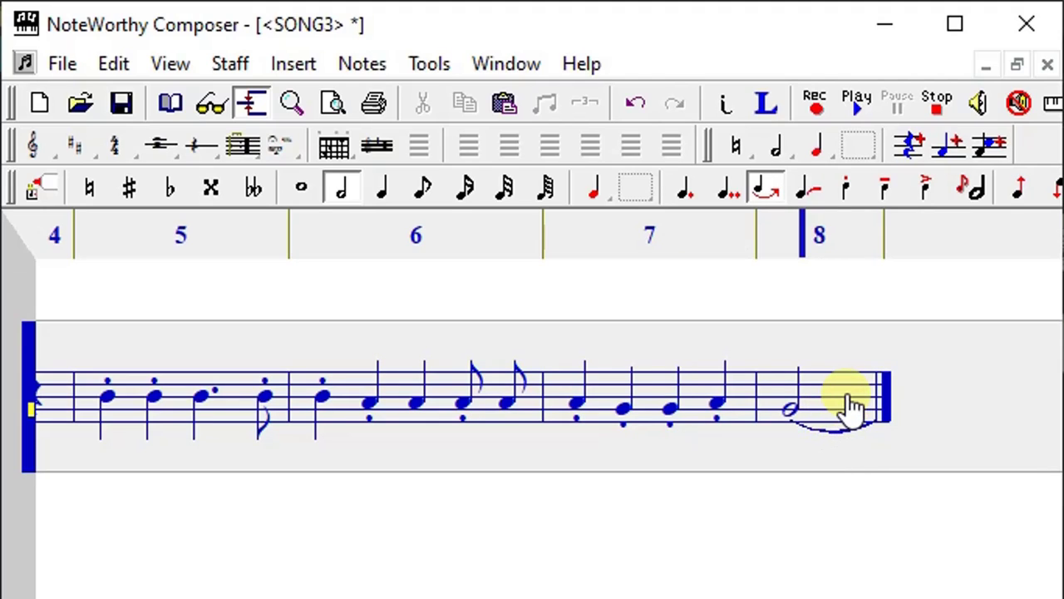
{"action": "key", "text": "Up"}
{"action": "key", "text": "Up"}
{"action": "key", "text": "Up"}
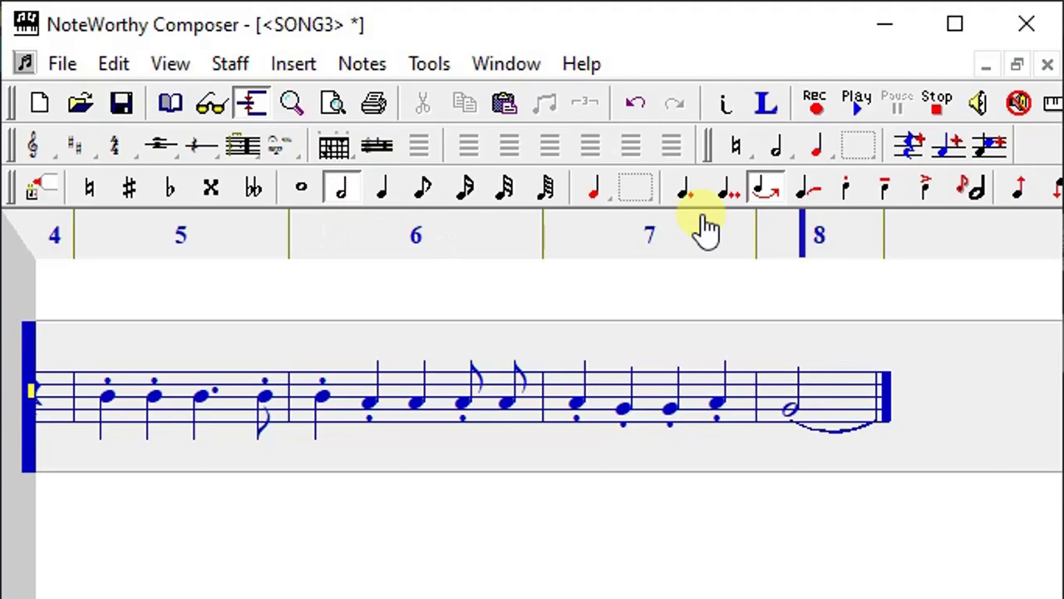
{"action": "left_click", "coordinate": [765, 196]}
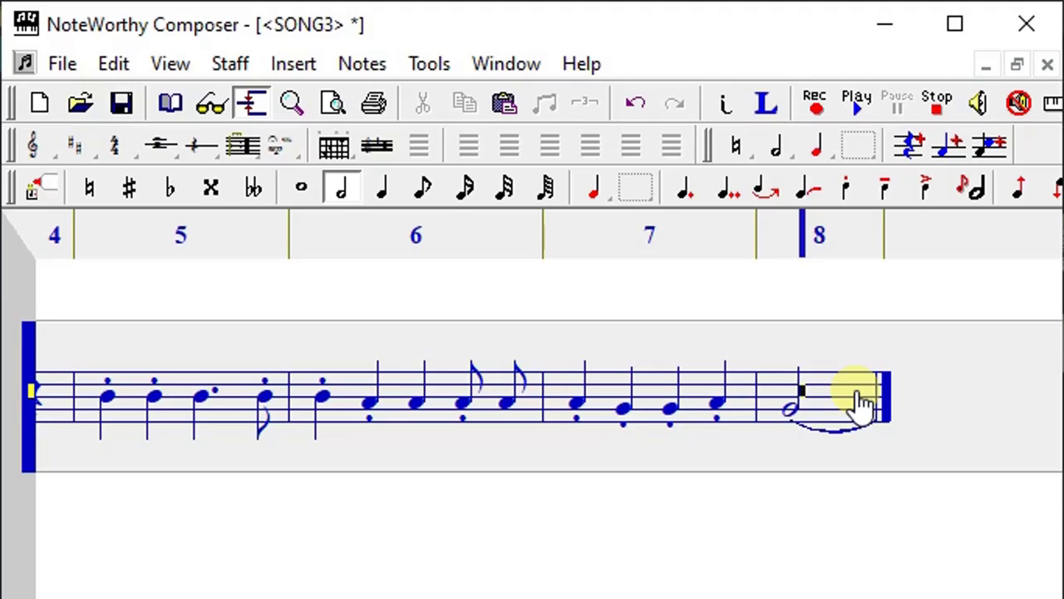
{"action": "left_click", "coordinate": [859, 392]}
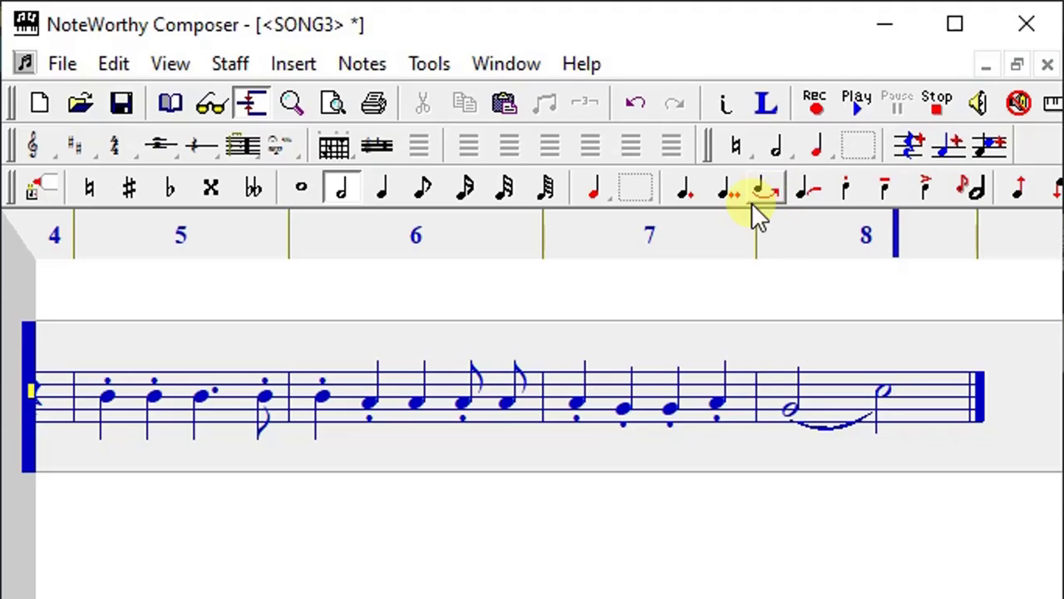
{"action": "left_click", "coordinate": [897, 391]}
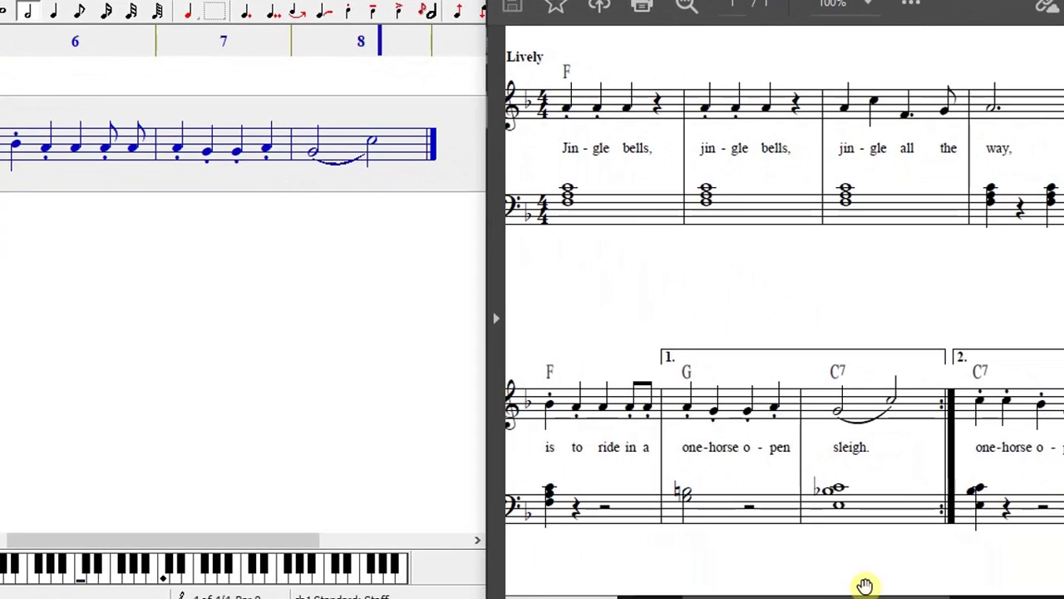
{"action": "left_click", "coordinate": [335, 154]}
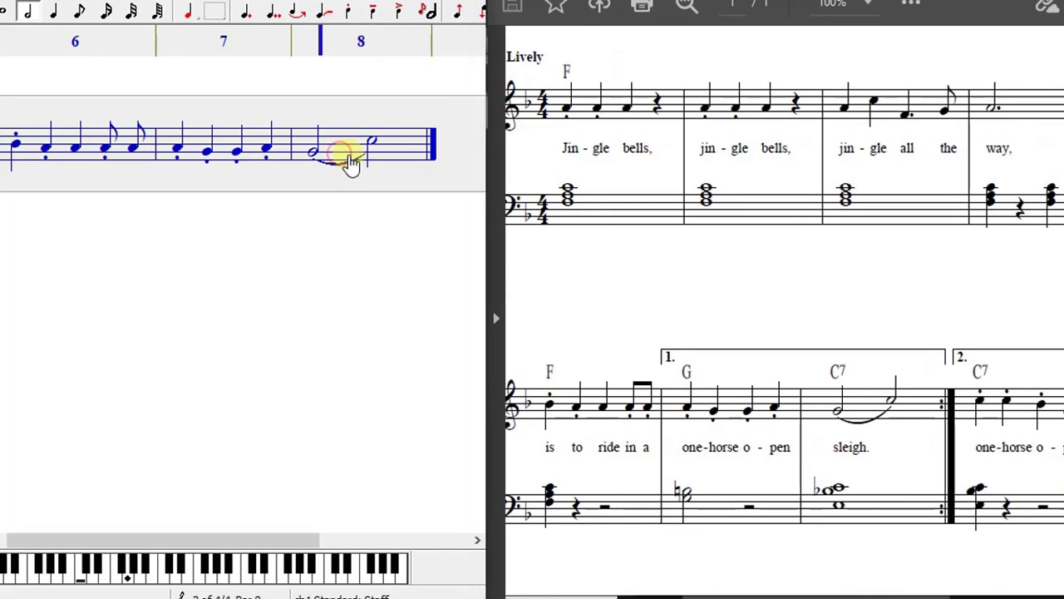
{"action": "left_click_drag", "start_coordinate": [333, 157], "coordinate": [305, 147]}
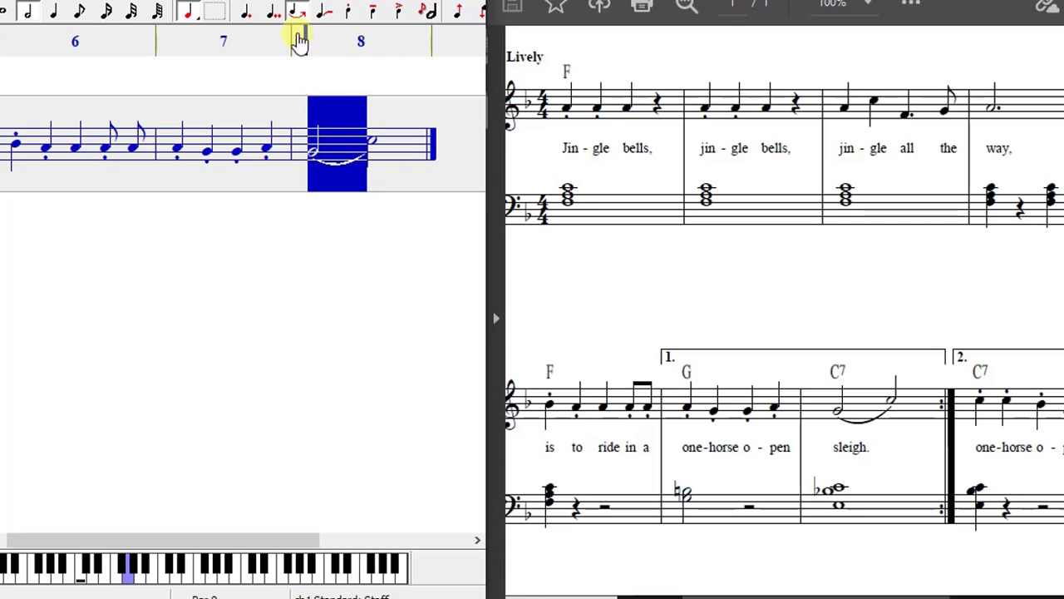
{"action": "left_click", "coordinate": [302, 18]}
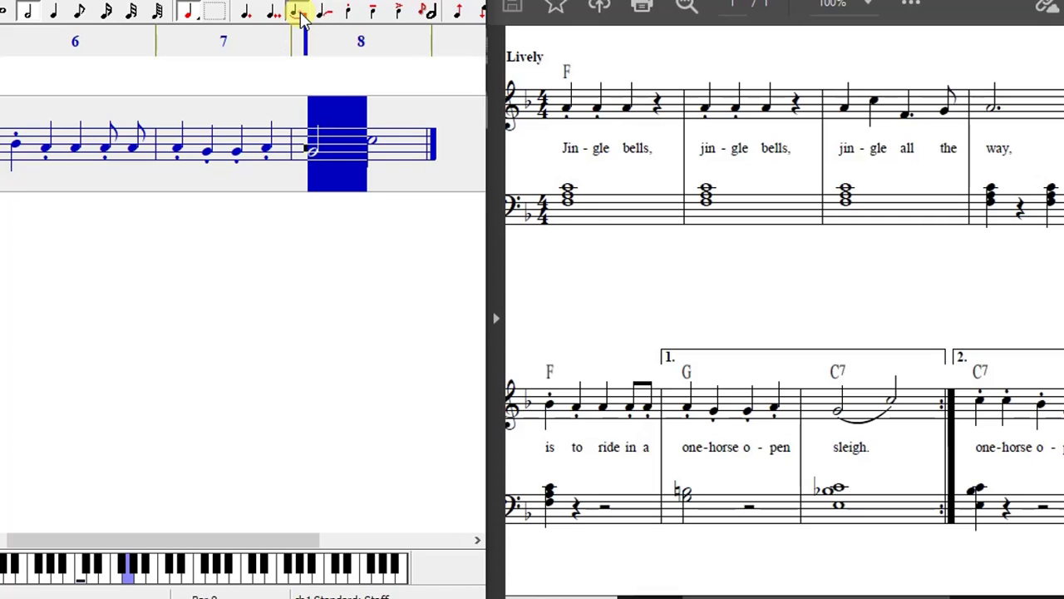
{"action": "left_click", "coordinate": [301, 18]}
{"action": "left_click", "coordinate": [385, 162]}
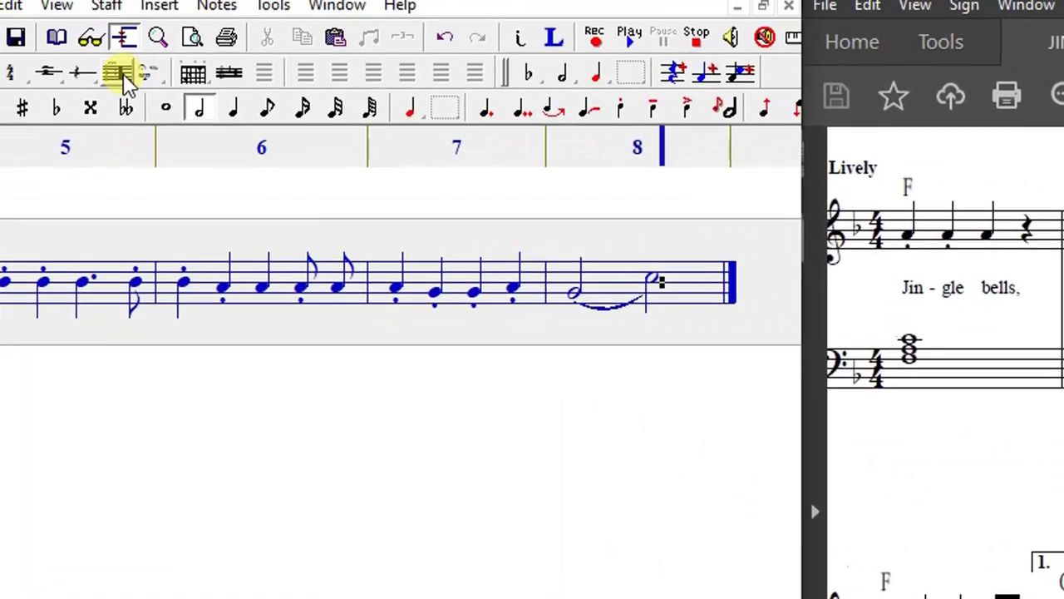
Place a Master Repeat Close barline at the end of bar 8.
{"action": "left_click", "coordinate": [123, 73]}
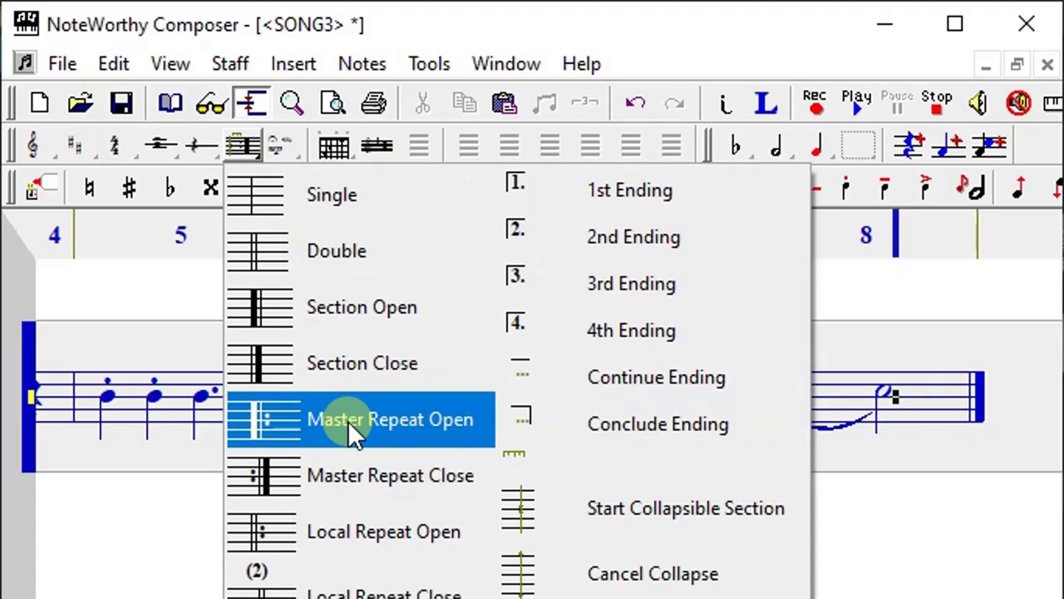
{"action": "left_click", "coordinate": [335, 485]}
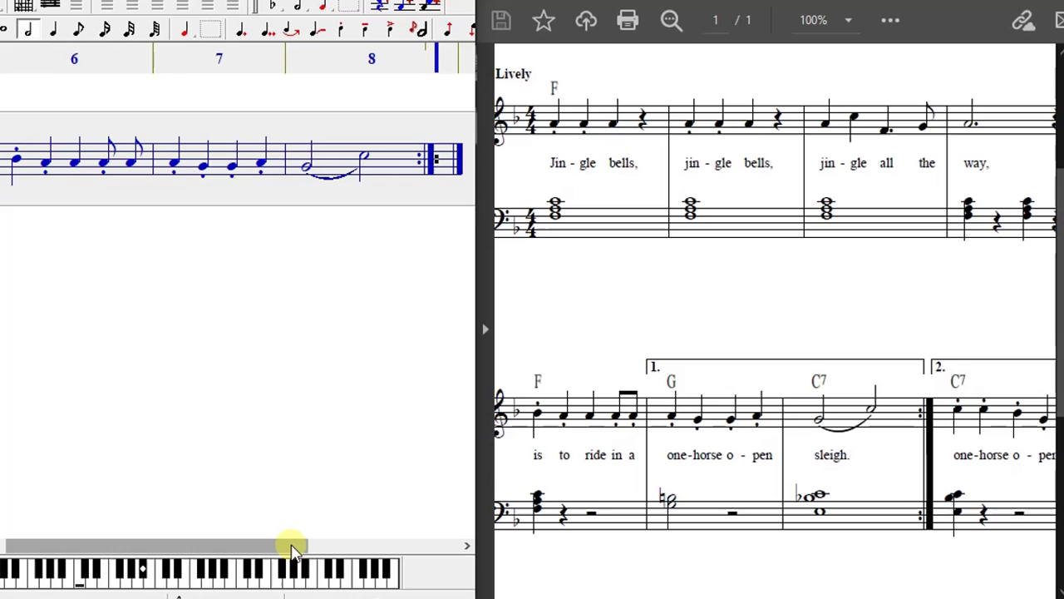
{"action": "left_click_drag", "start_coordinate": [293, 549], "coordinate": [344, 548]}
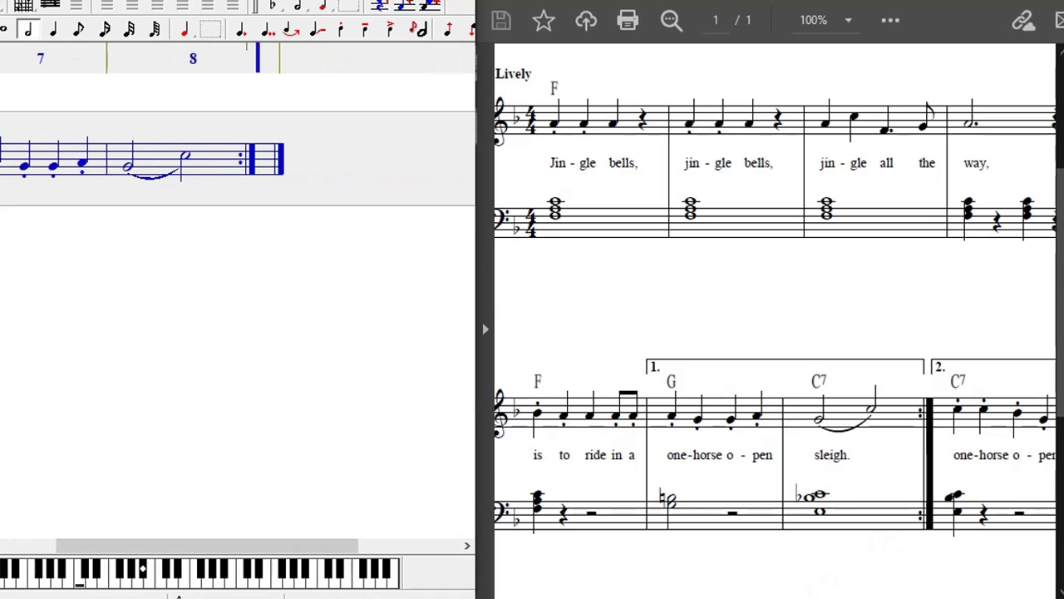
Enter staccato crotchets C, C, B♭, G in bar 9 and close the bar.
{"action": "scroll", "coordinate": [773, 333], "scroll_direction": "right", "scroll_amount": 5}
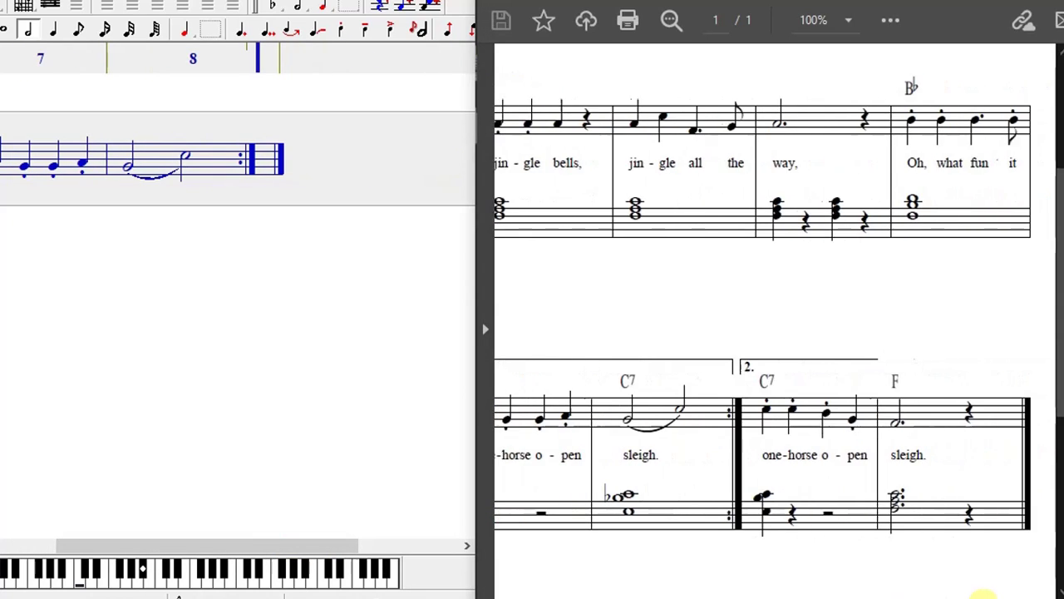
{"action": "scroll", "coordinate": [983, 594], "scroll_direction": "right", "scroll_amount": 1}
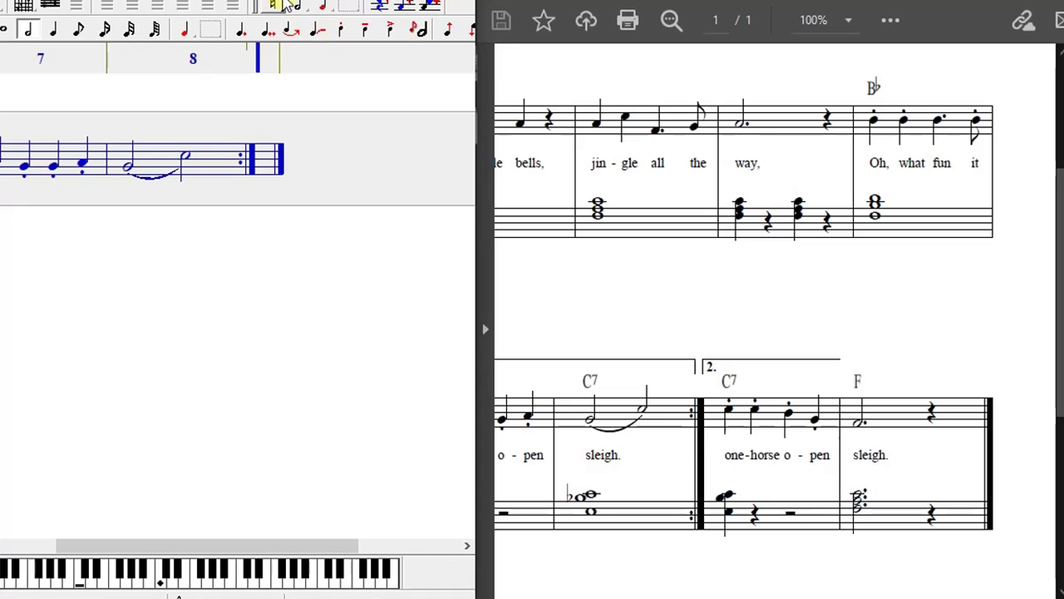
{"action": "left_click", "coordinate": [342, 33]}
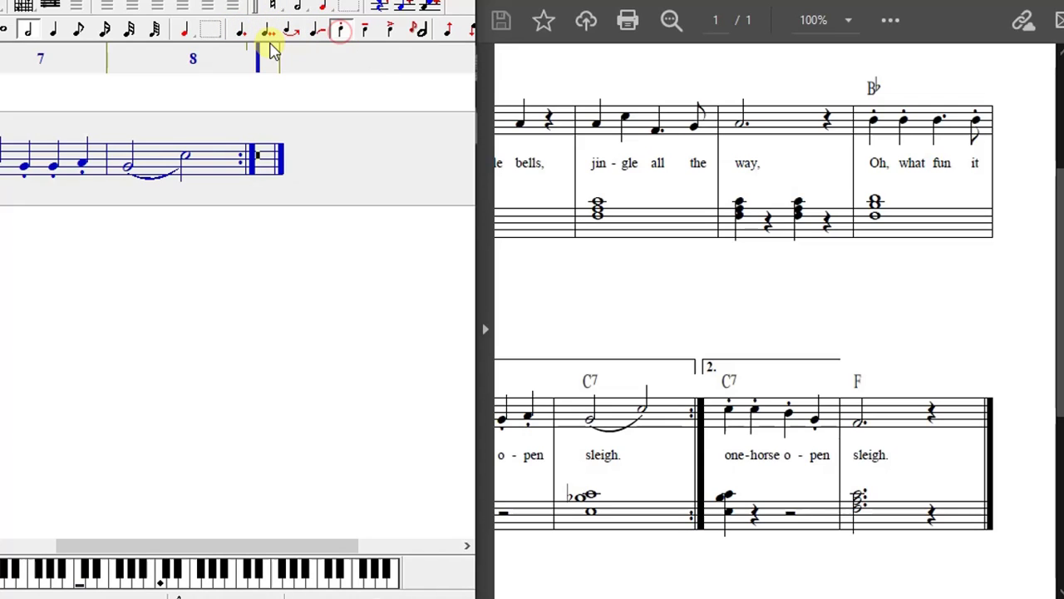
{"action": "left_click", "coordinate": [56, 30]}
{"action": "key", "text": "Return"}
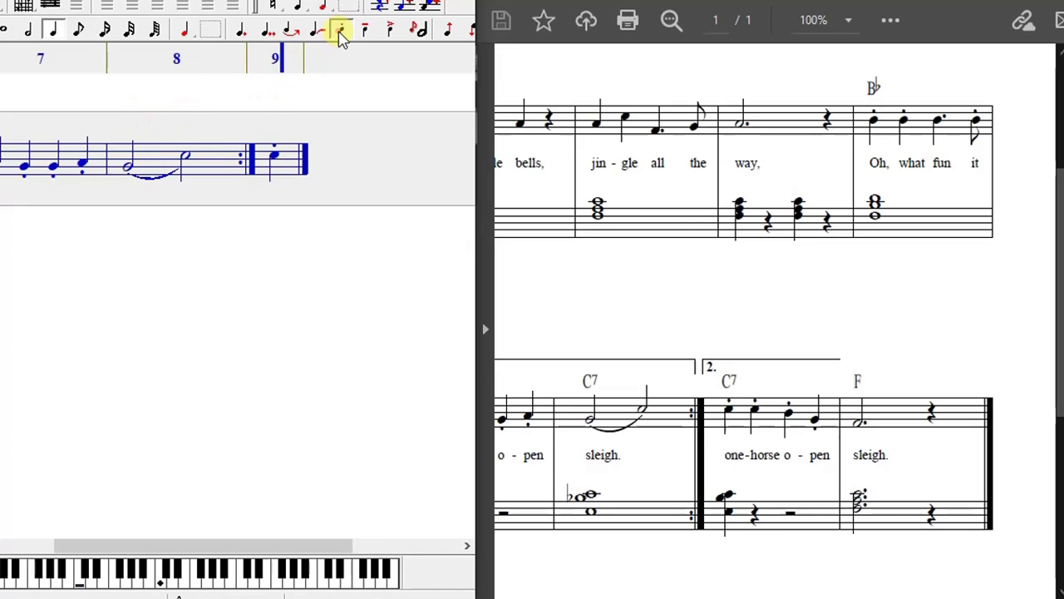
{"action": "key", "text": "Return"}
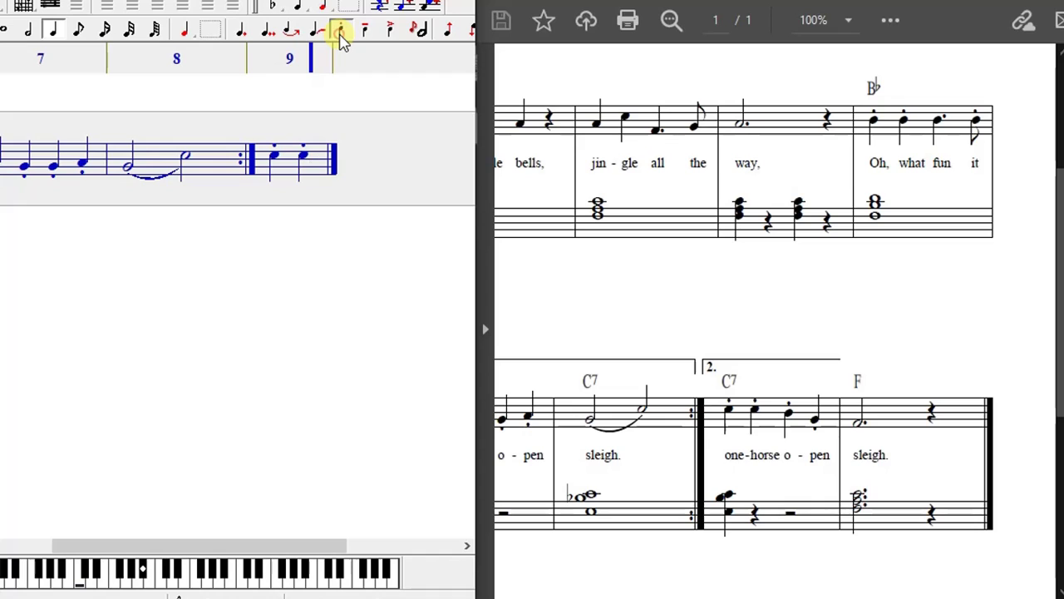
{"action": "key", "text": "Return"}
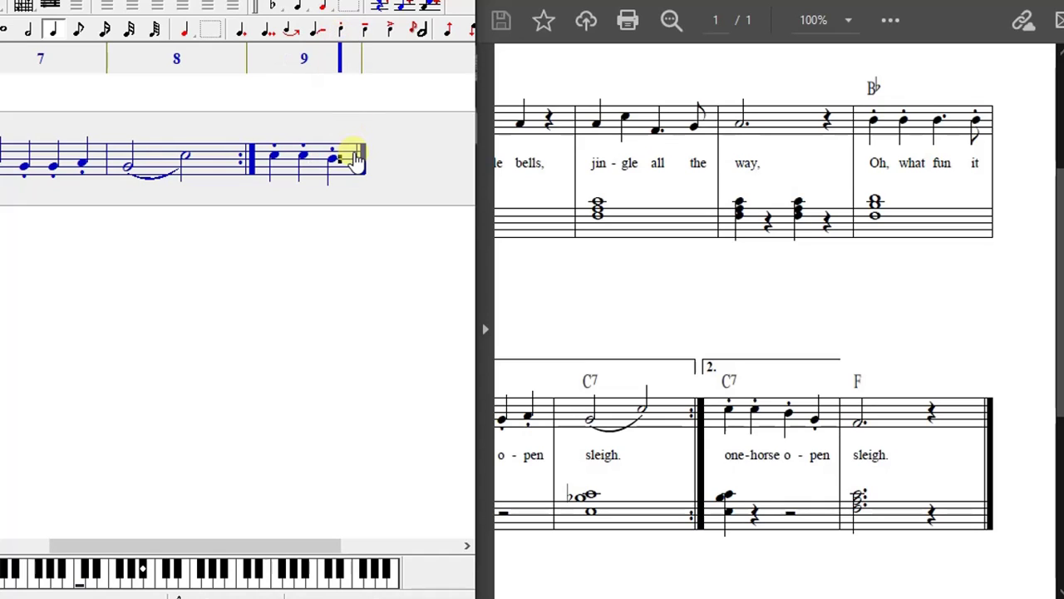
{"action": "key", "text": "Down"}
{"action": "key", "text": "Down"}
{"action": "left_click", "coordinate": [343, 34]}
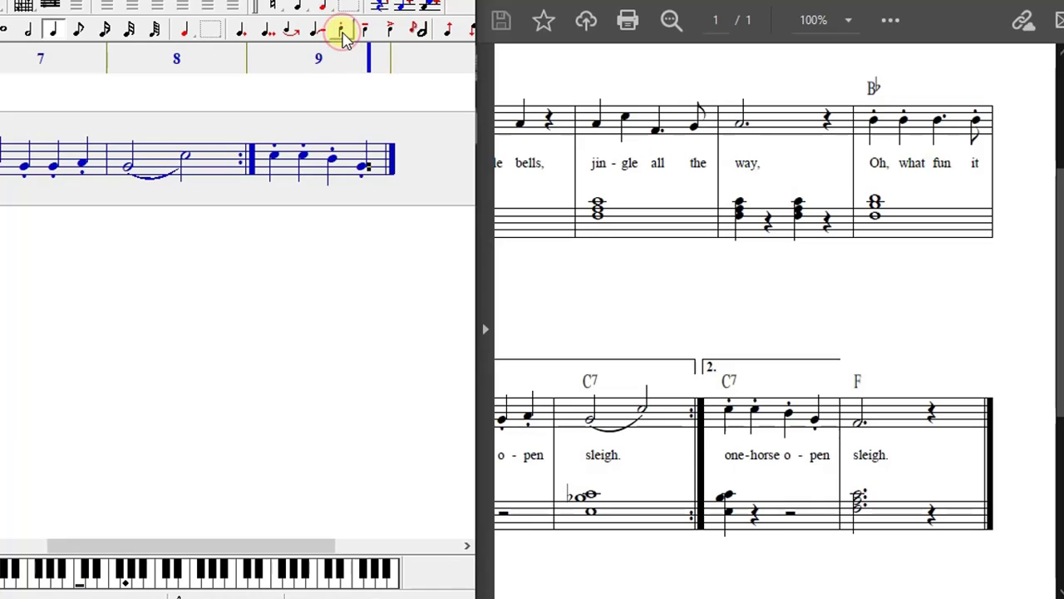
{"action": "left_click", "coordinate": [381, 181]}
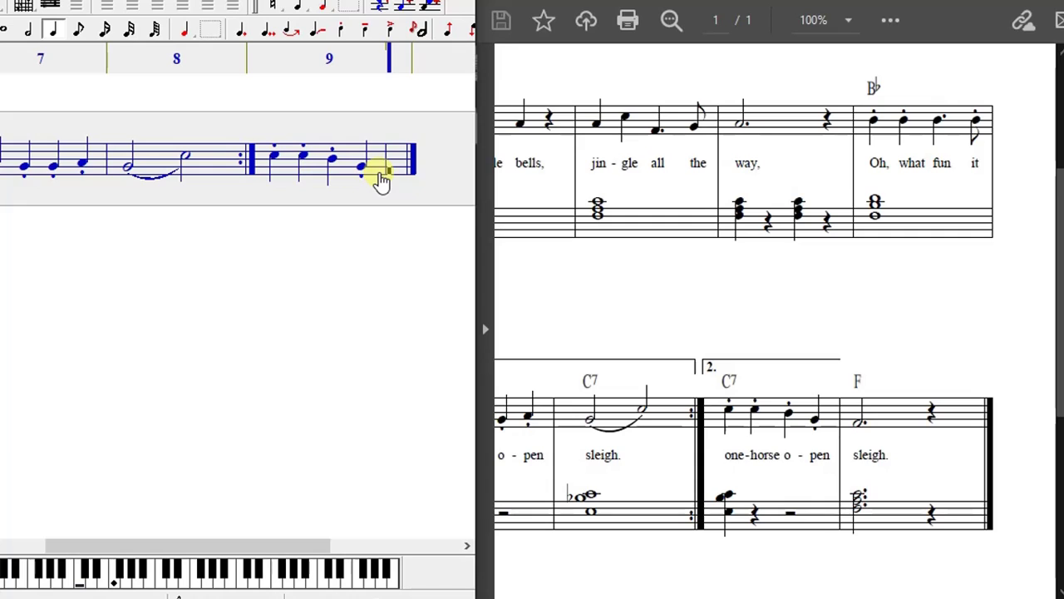
Fill bar 10 with a dotted minim F and a crotchet rest.
{"action": "key", "text": "6"}
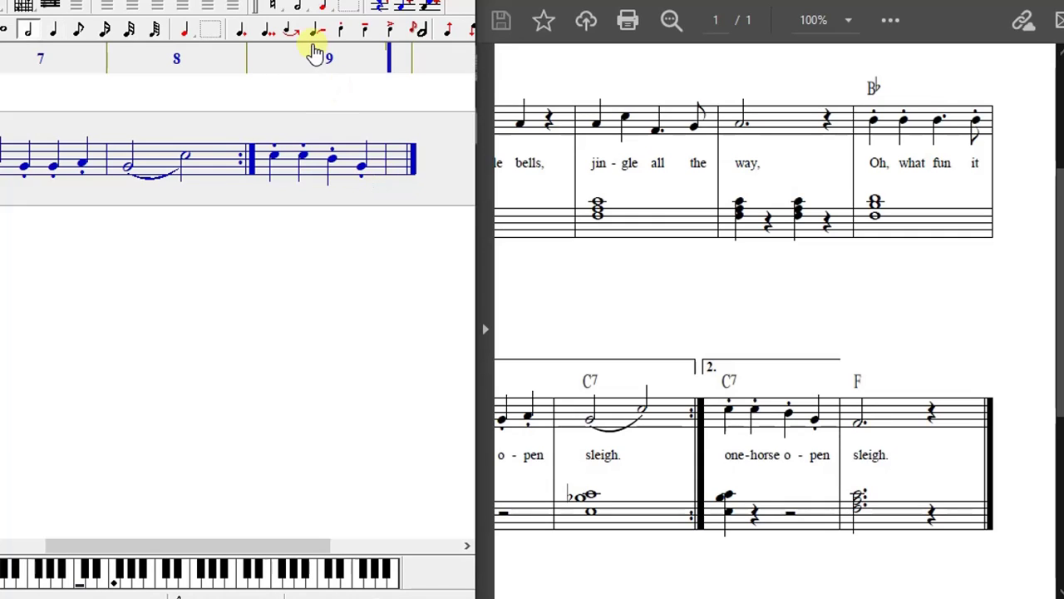
{"action": "left_click", "coordinate": [241, 40]}
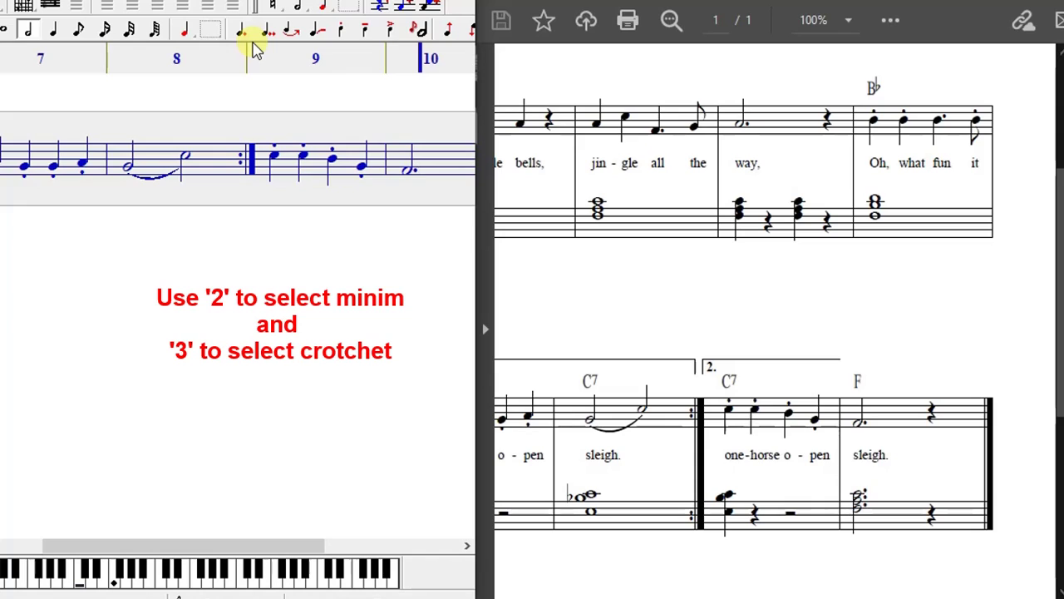
{"action": "key", "text": "3"}
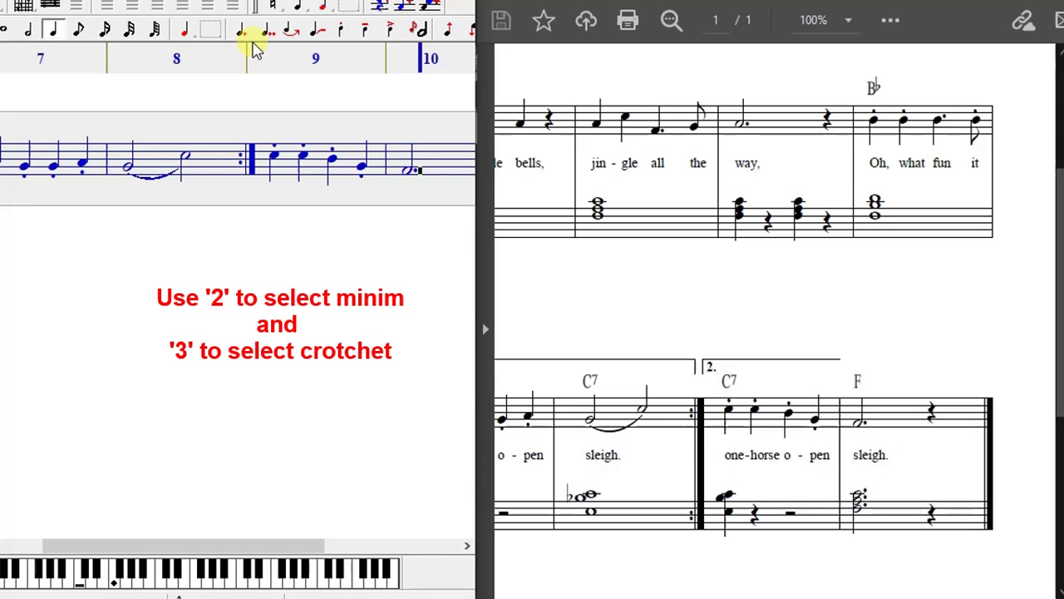
{"action": "key", "text": "space"}
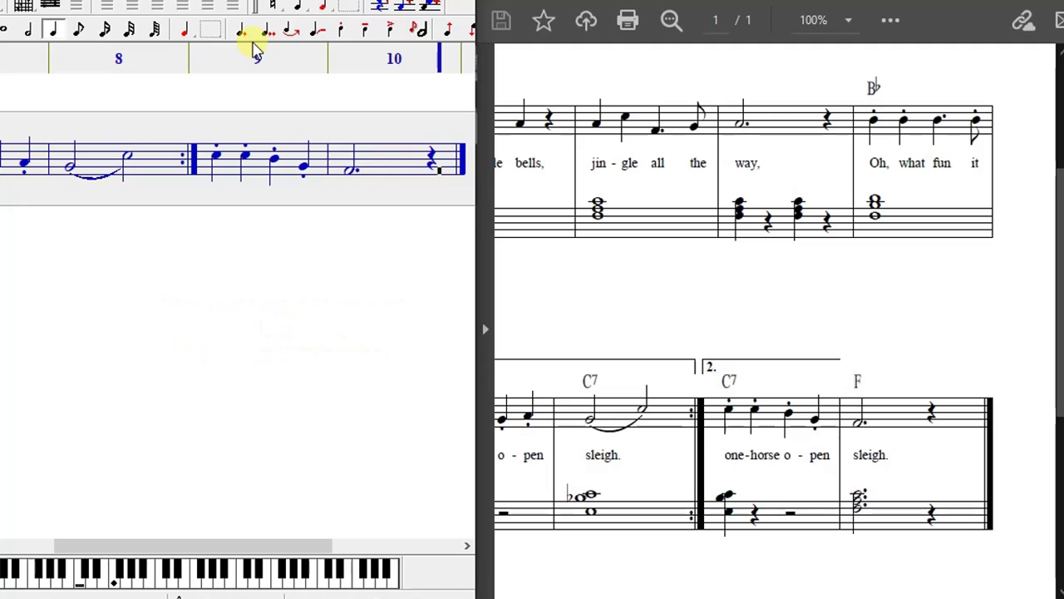